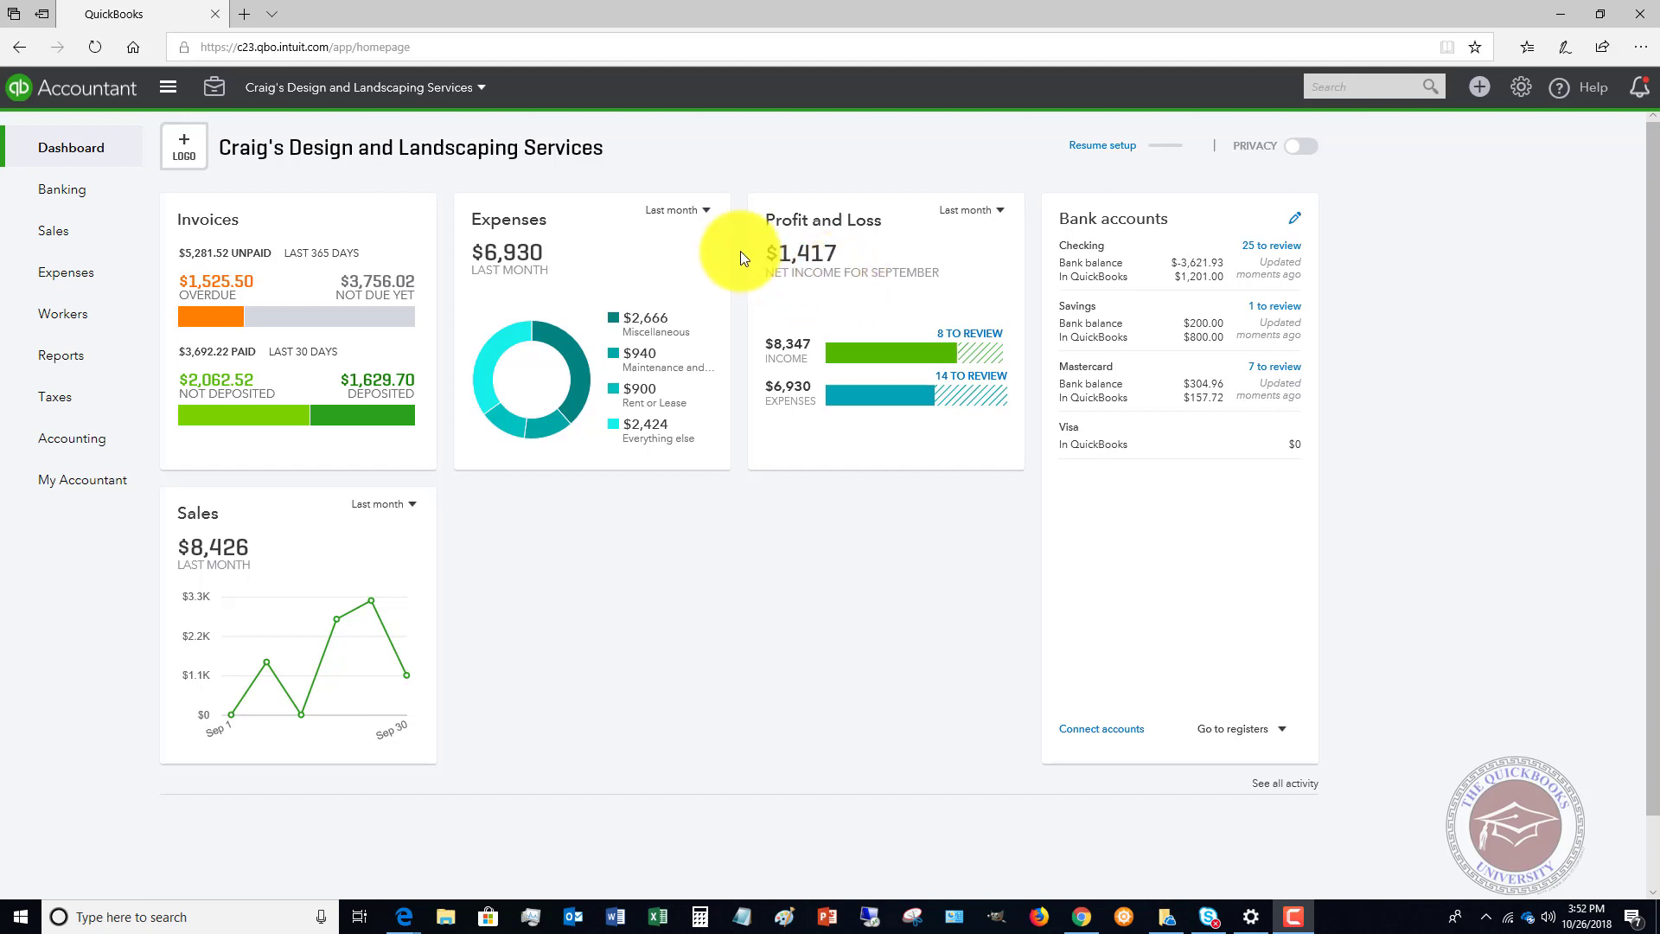
# Open the Chart of Accounts from the gear menu under Your Company
pyautogui.click(1521, 89)
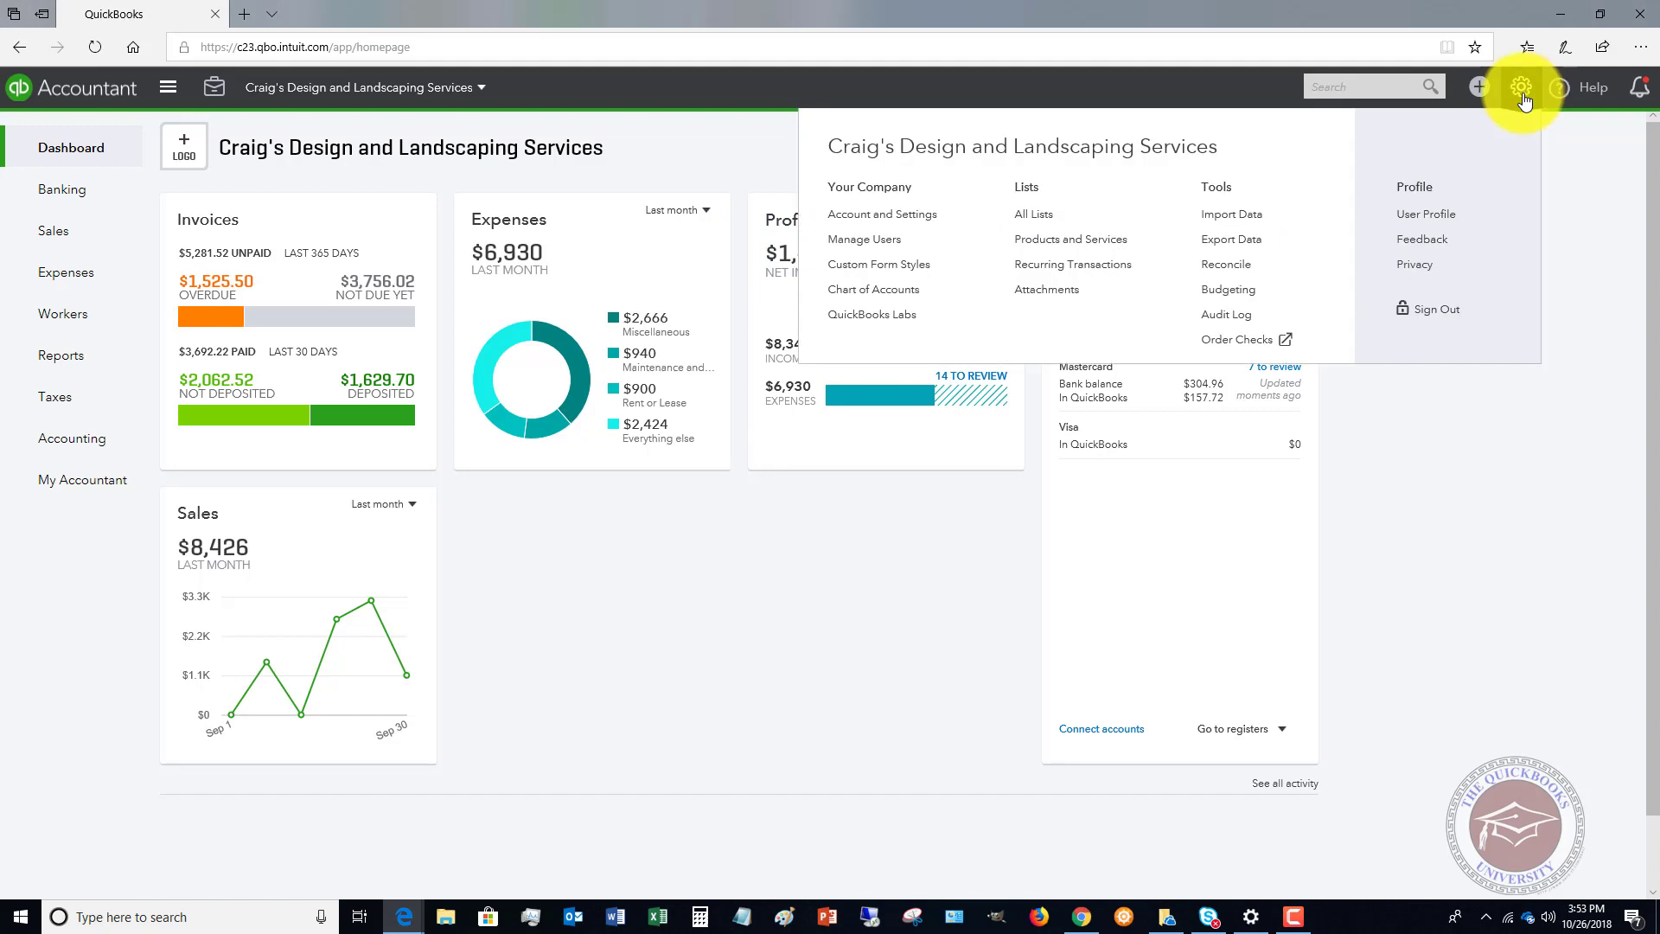
pyautogui.click(869, 289)
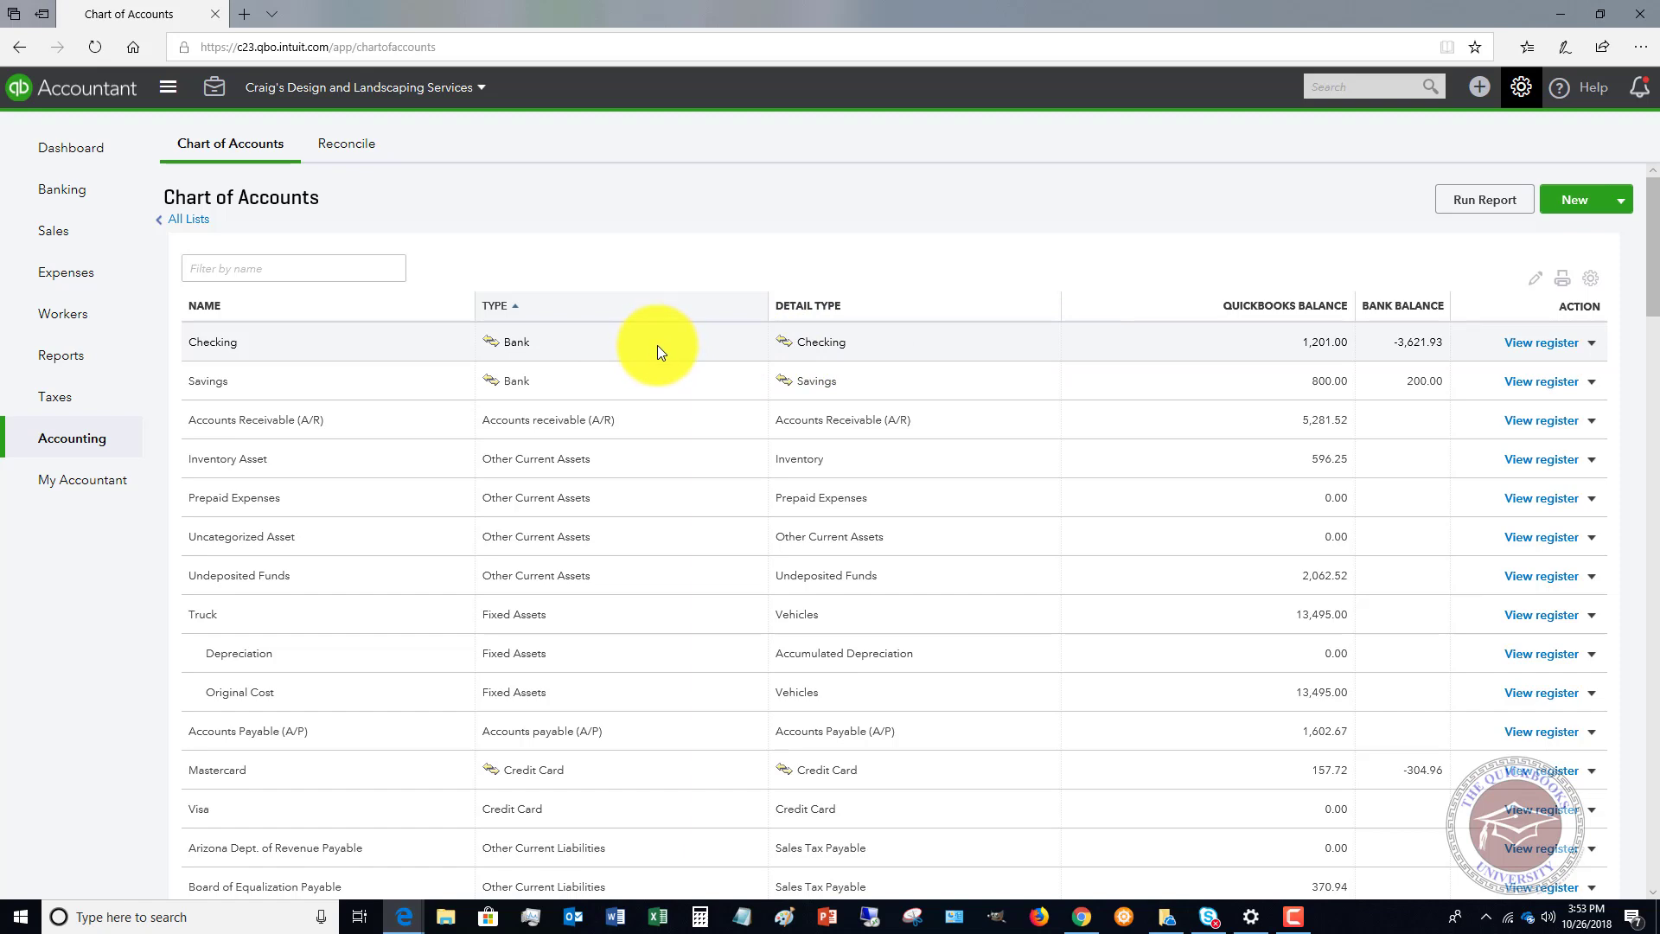
pyautogui.scroll(-2, 657, 346)
pyautogui.scroll(-4, 665, 348)
pyautogui.scroll(6, 665, 349)
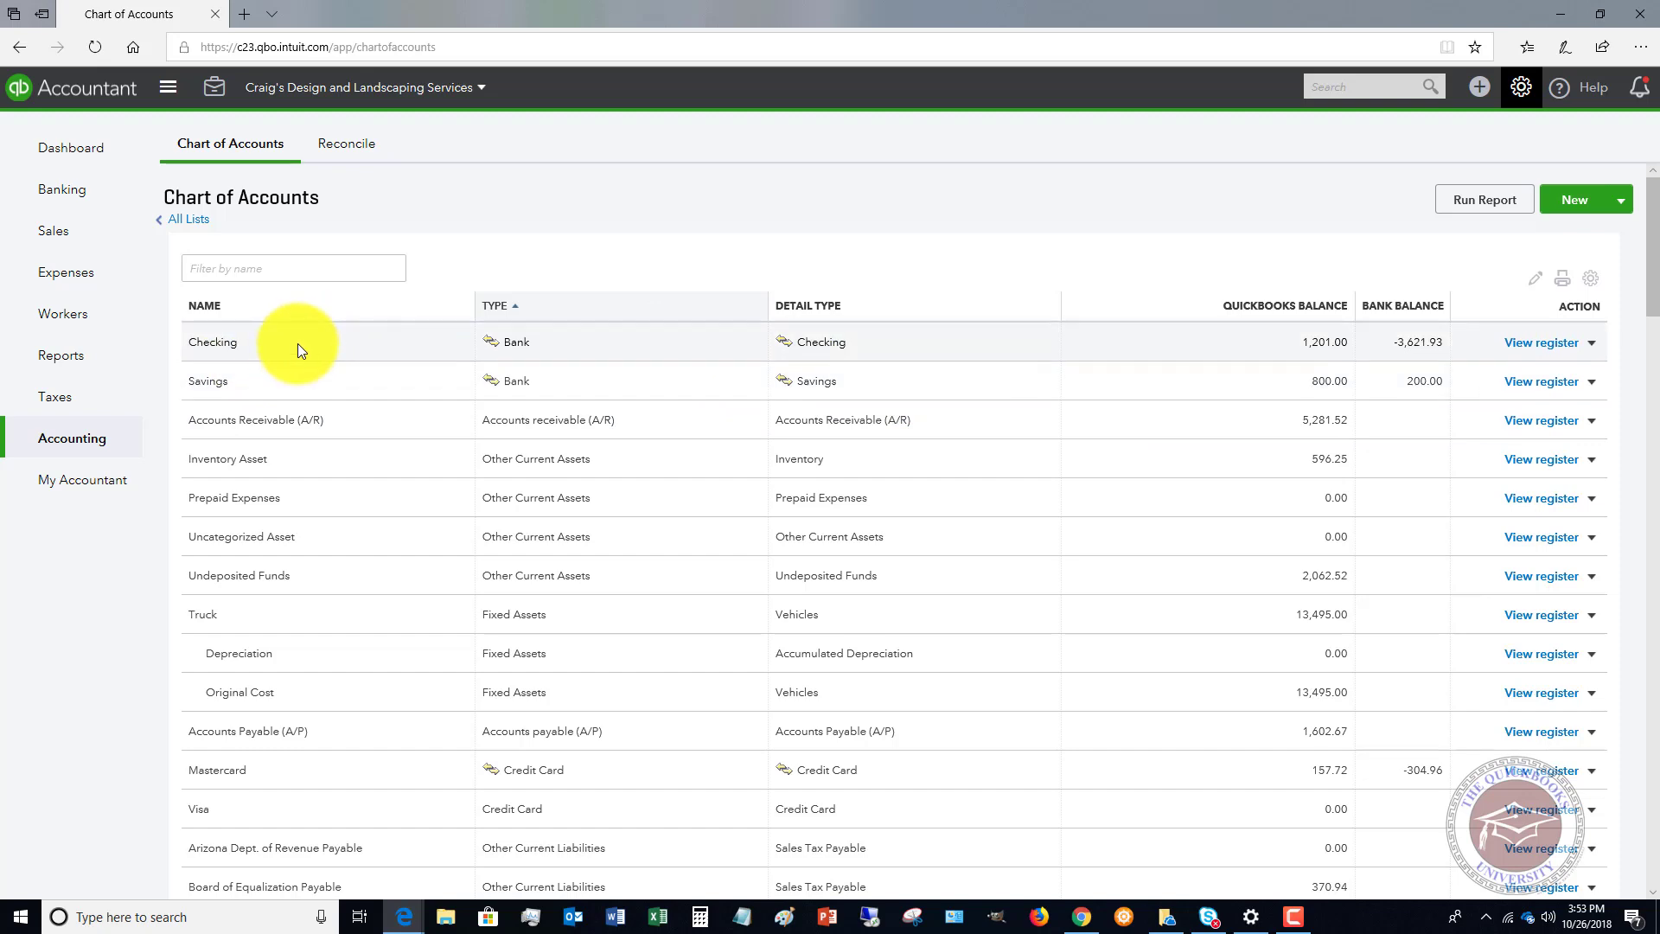
pyautogui.scroll(-3, 269, 348)
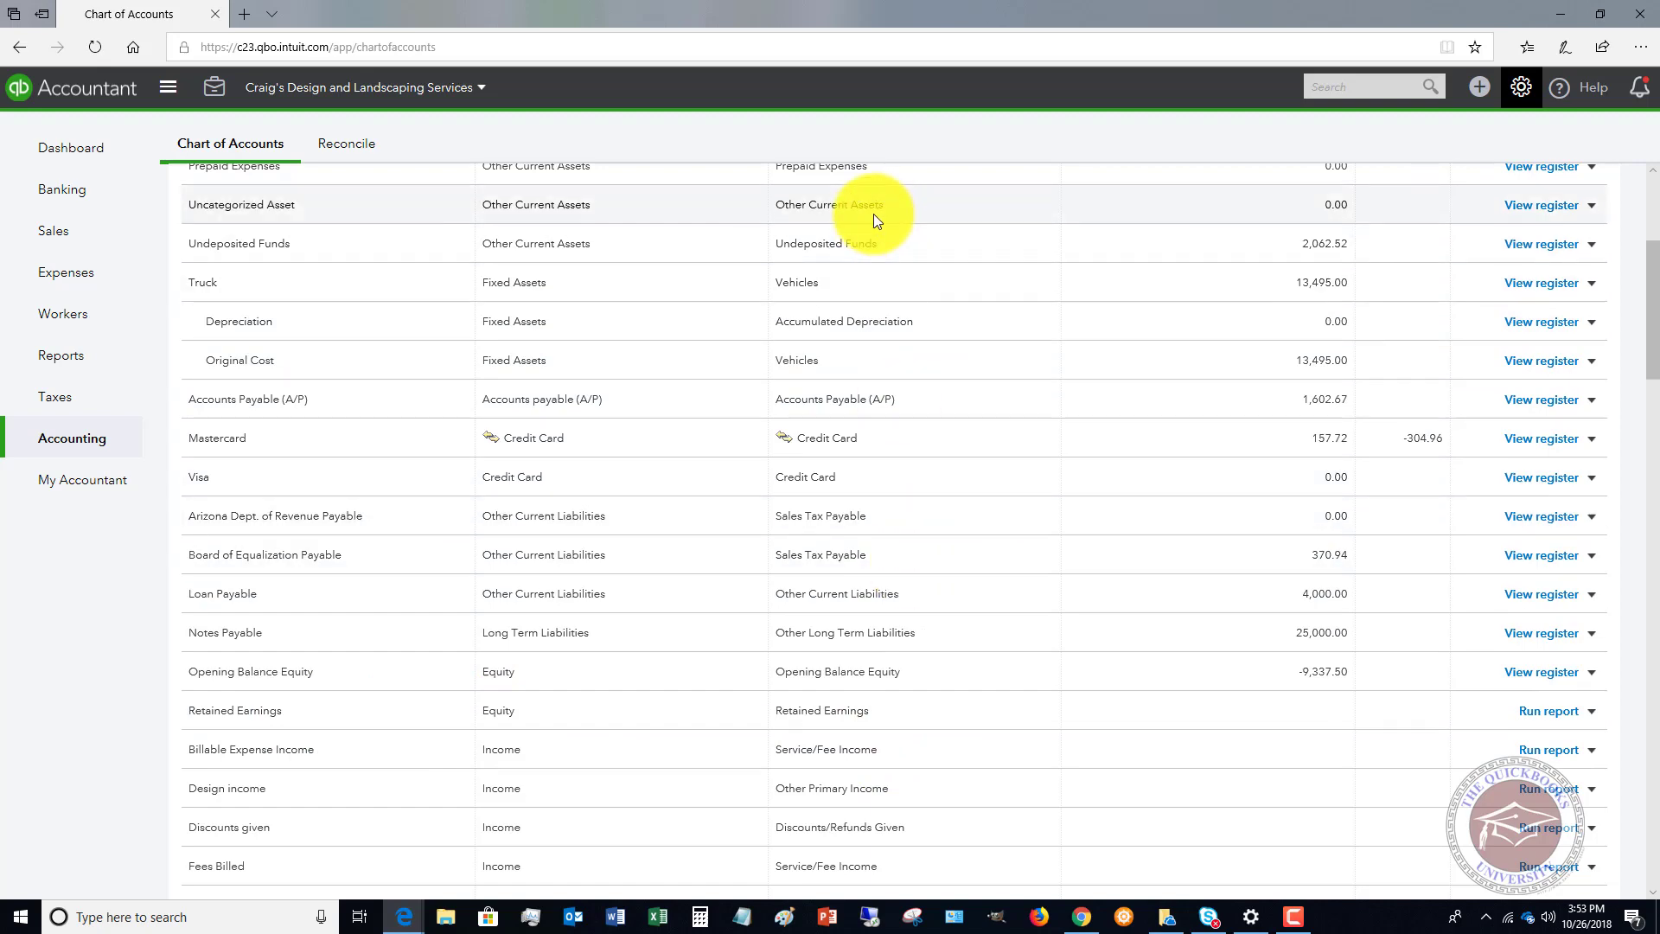
pyautogui.scroll(-1, 879, 417)
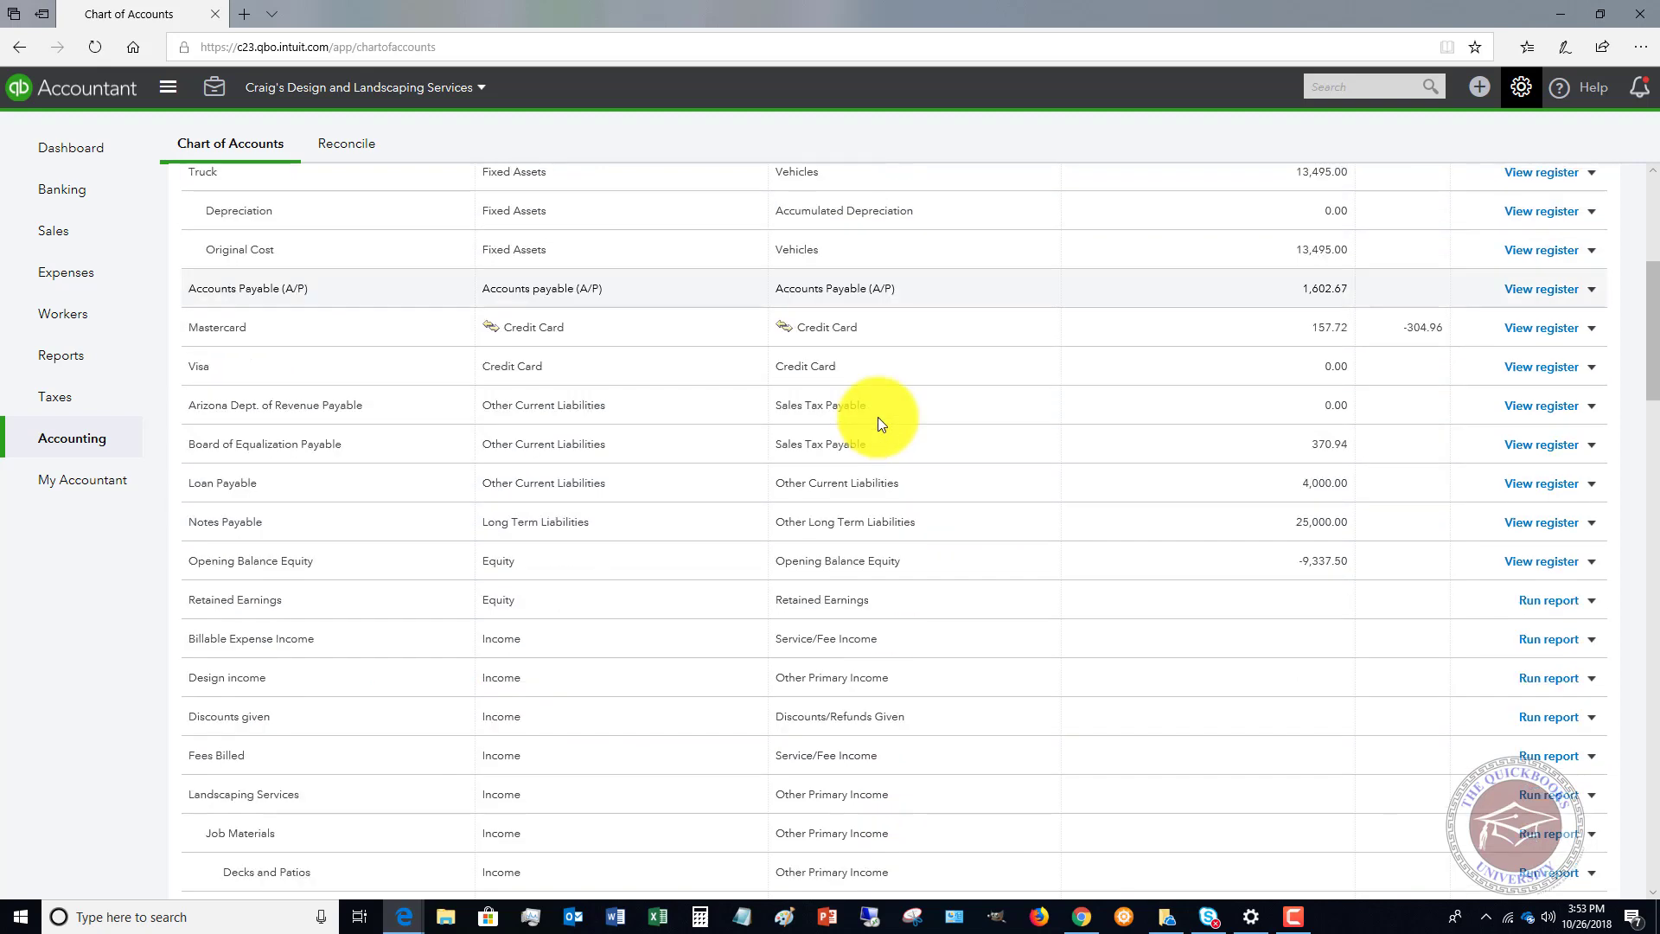
pyautogui.scroll(-2, 879, 417)
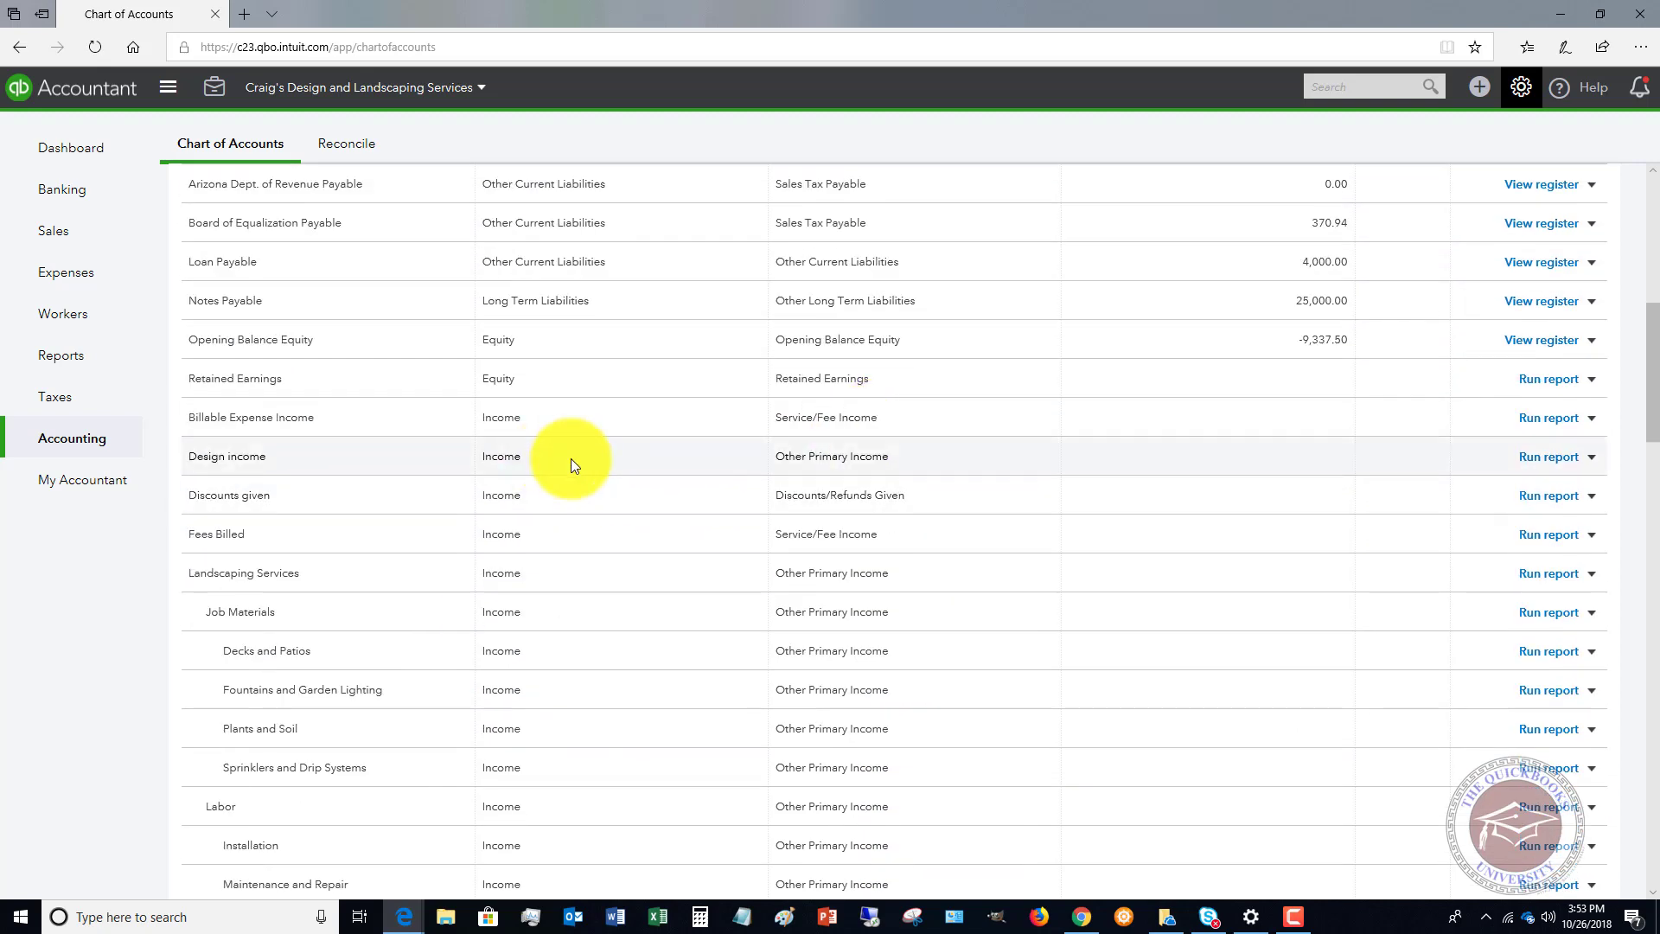
pyautogui.scroll(-4, 567, 644)
pyautogui.scroll(-3, 566, 640)
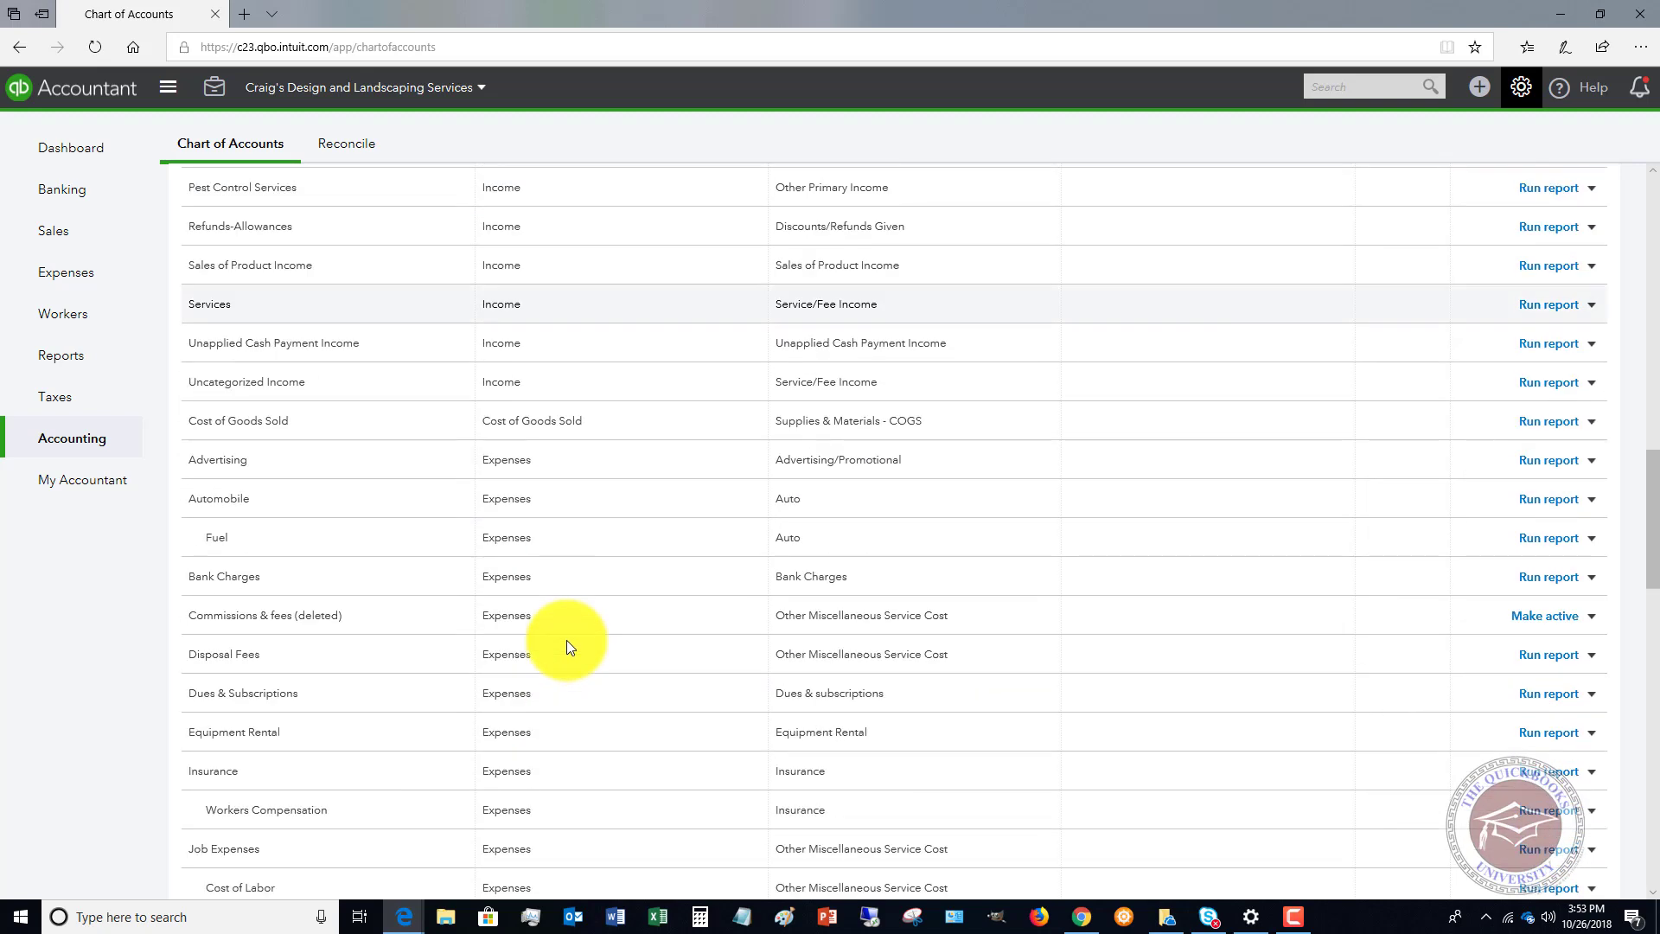
pyautogui.scroll(-5, 570, 570)
pyautogui.scroll(-6, 570, 568)
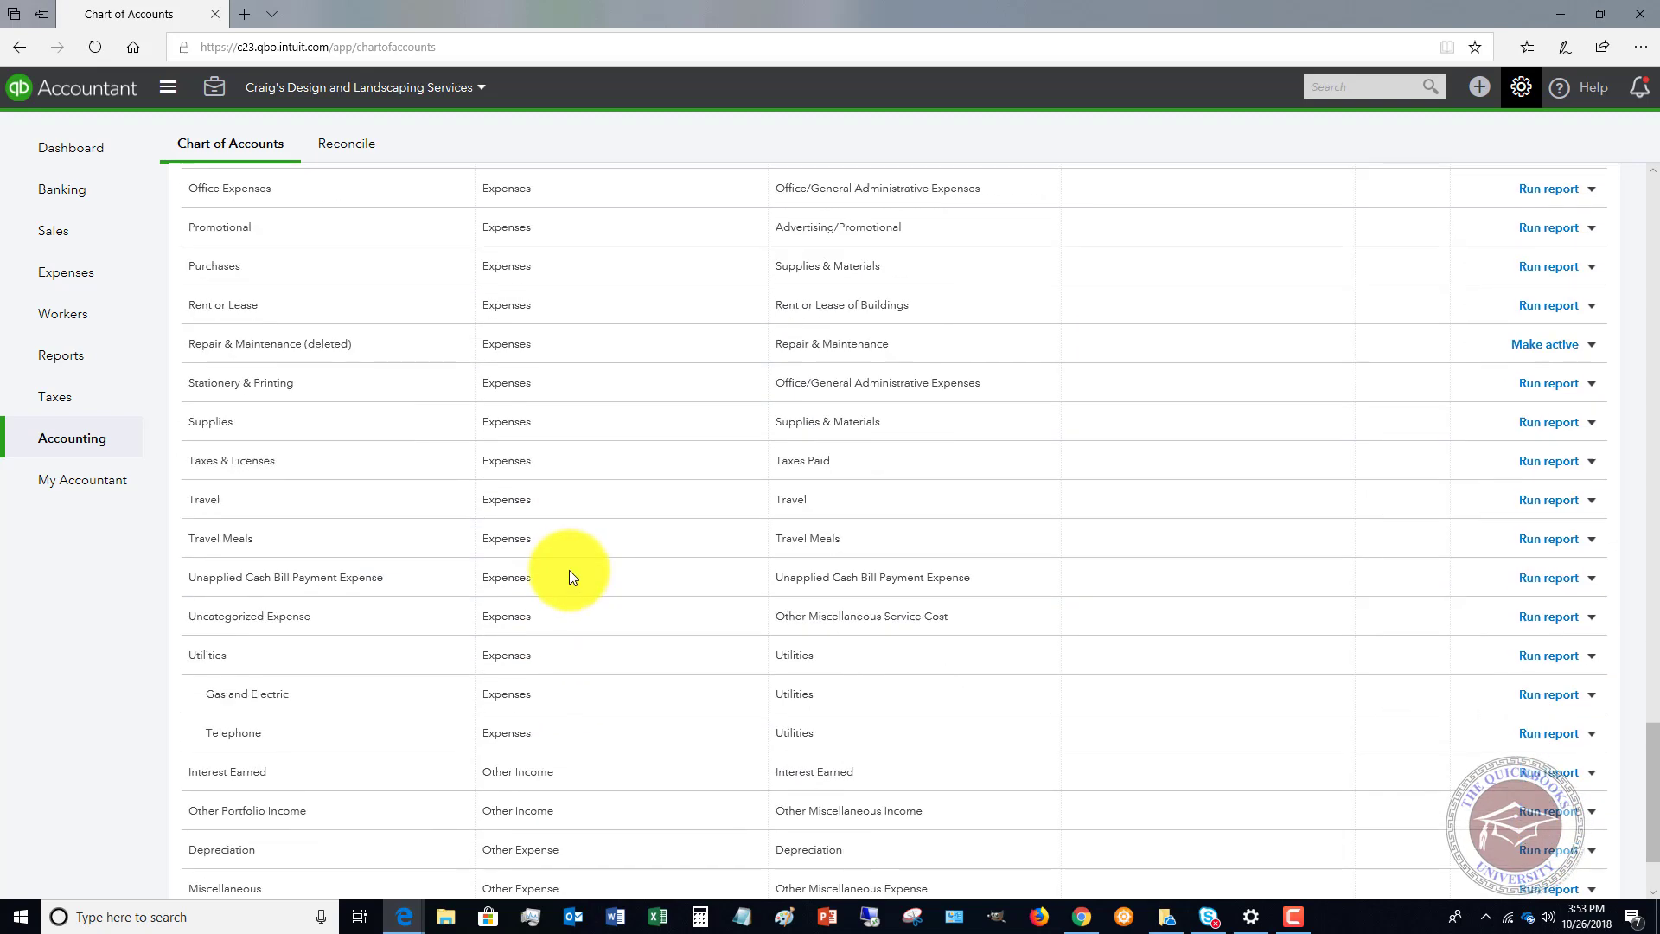
pyautogui.scroll(-1, 570, 570)
pyautogui.scroll(6, 569, 569)
pyautogui.scroll(6, 570, 566)
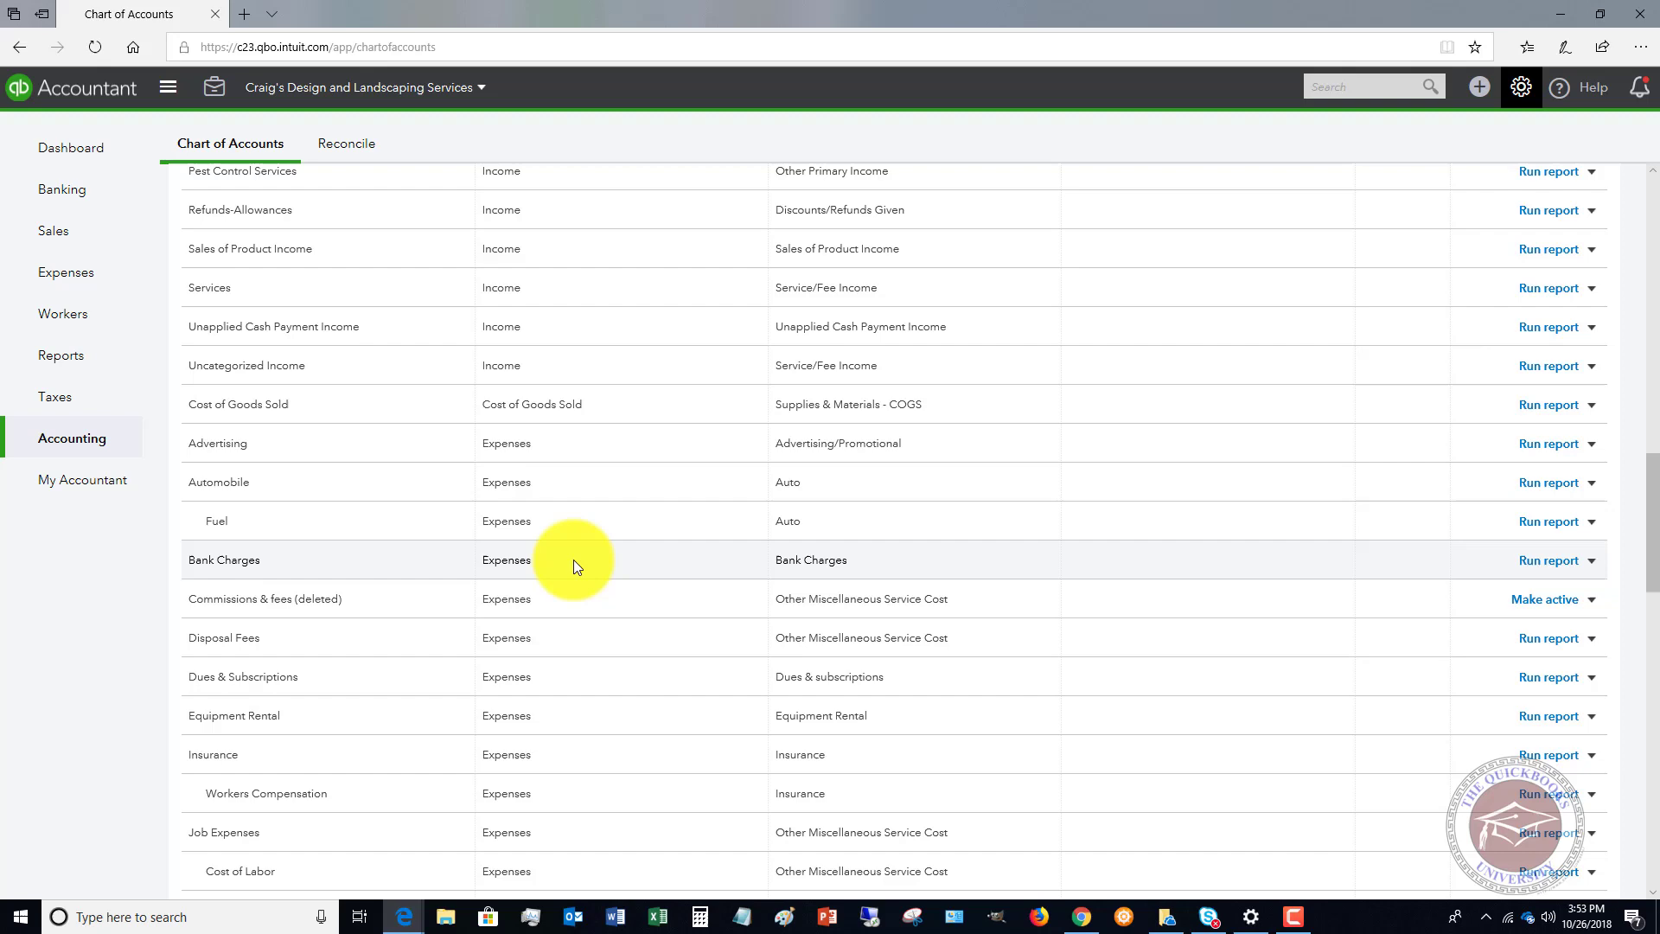
pyautogui.scroll(3, 574, 566)
pyautogui.scroll(8, 586, 552)
pyautogui.scroll(2, 587, 551)
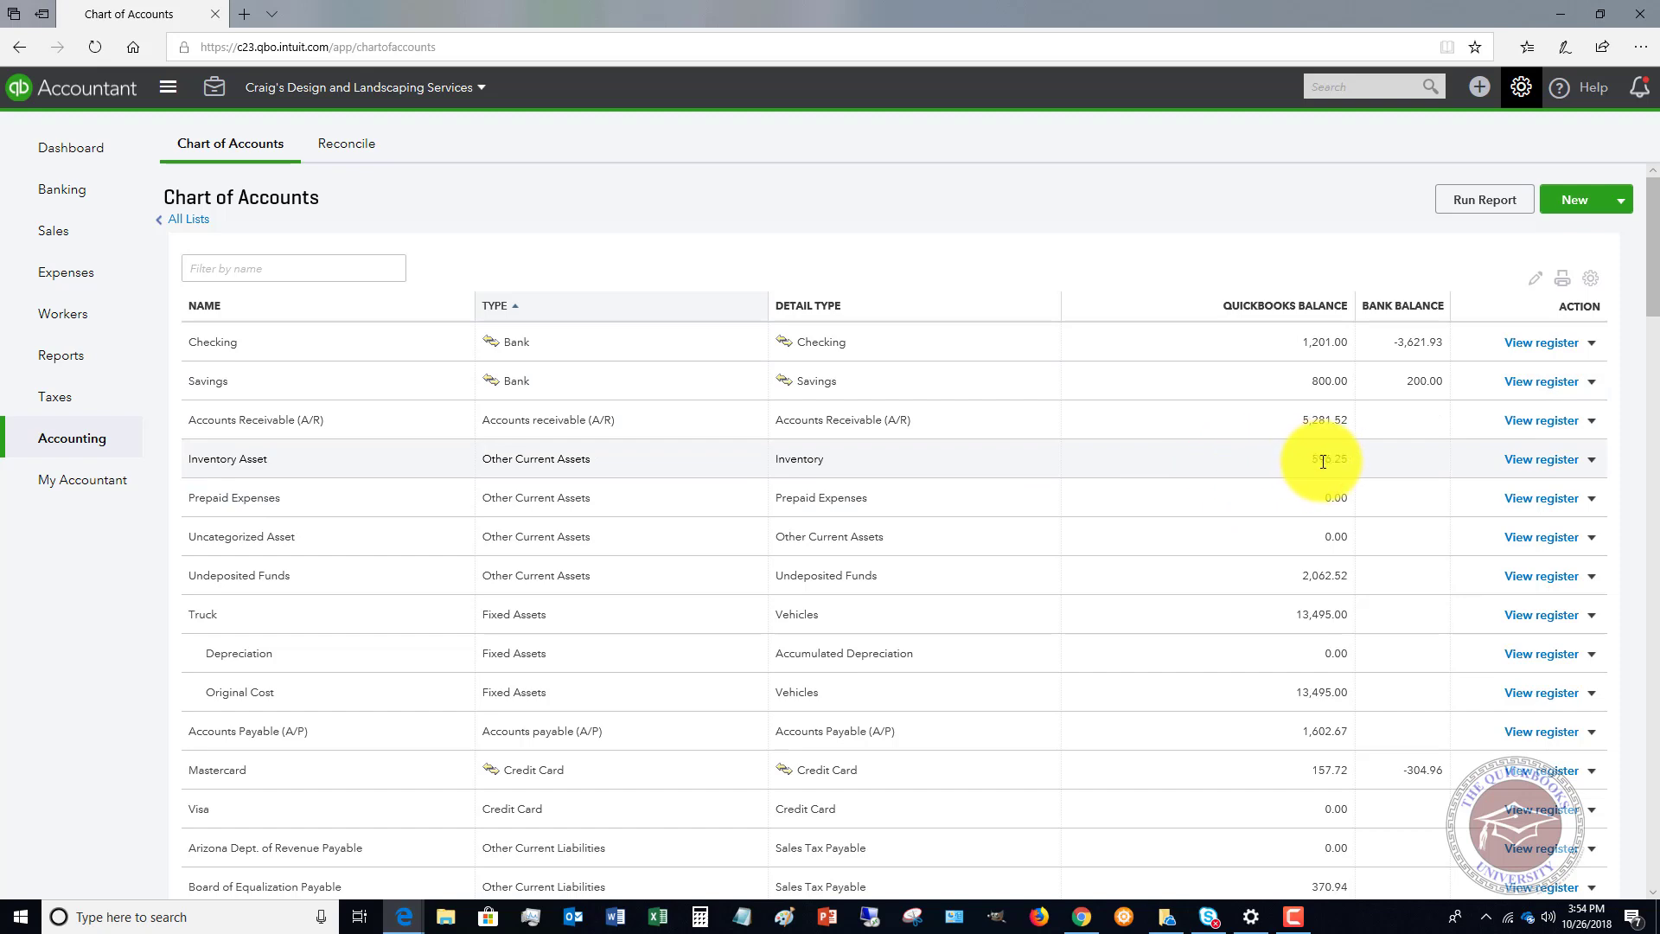
pyautogui.scroll(-3, 1321, 461)
pyautogui.scroll(-2, 1320, 460)
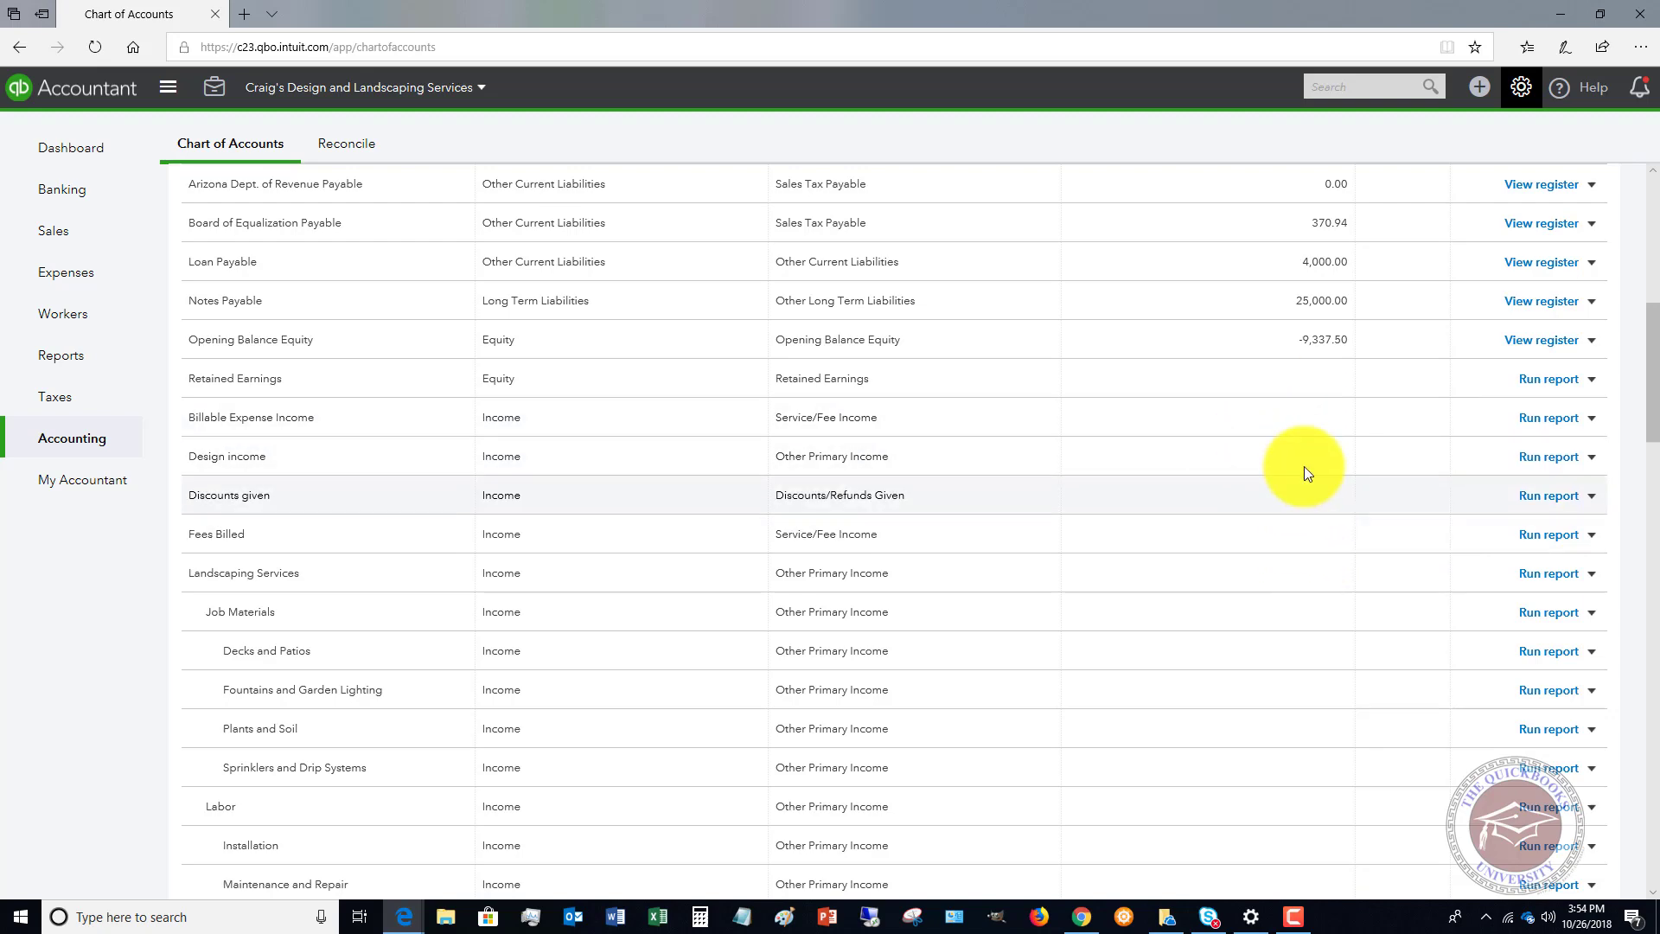
pyautogui.scroll(-3, 1304, 470)
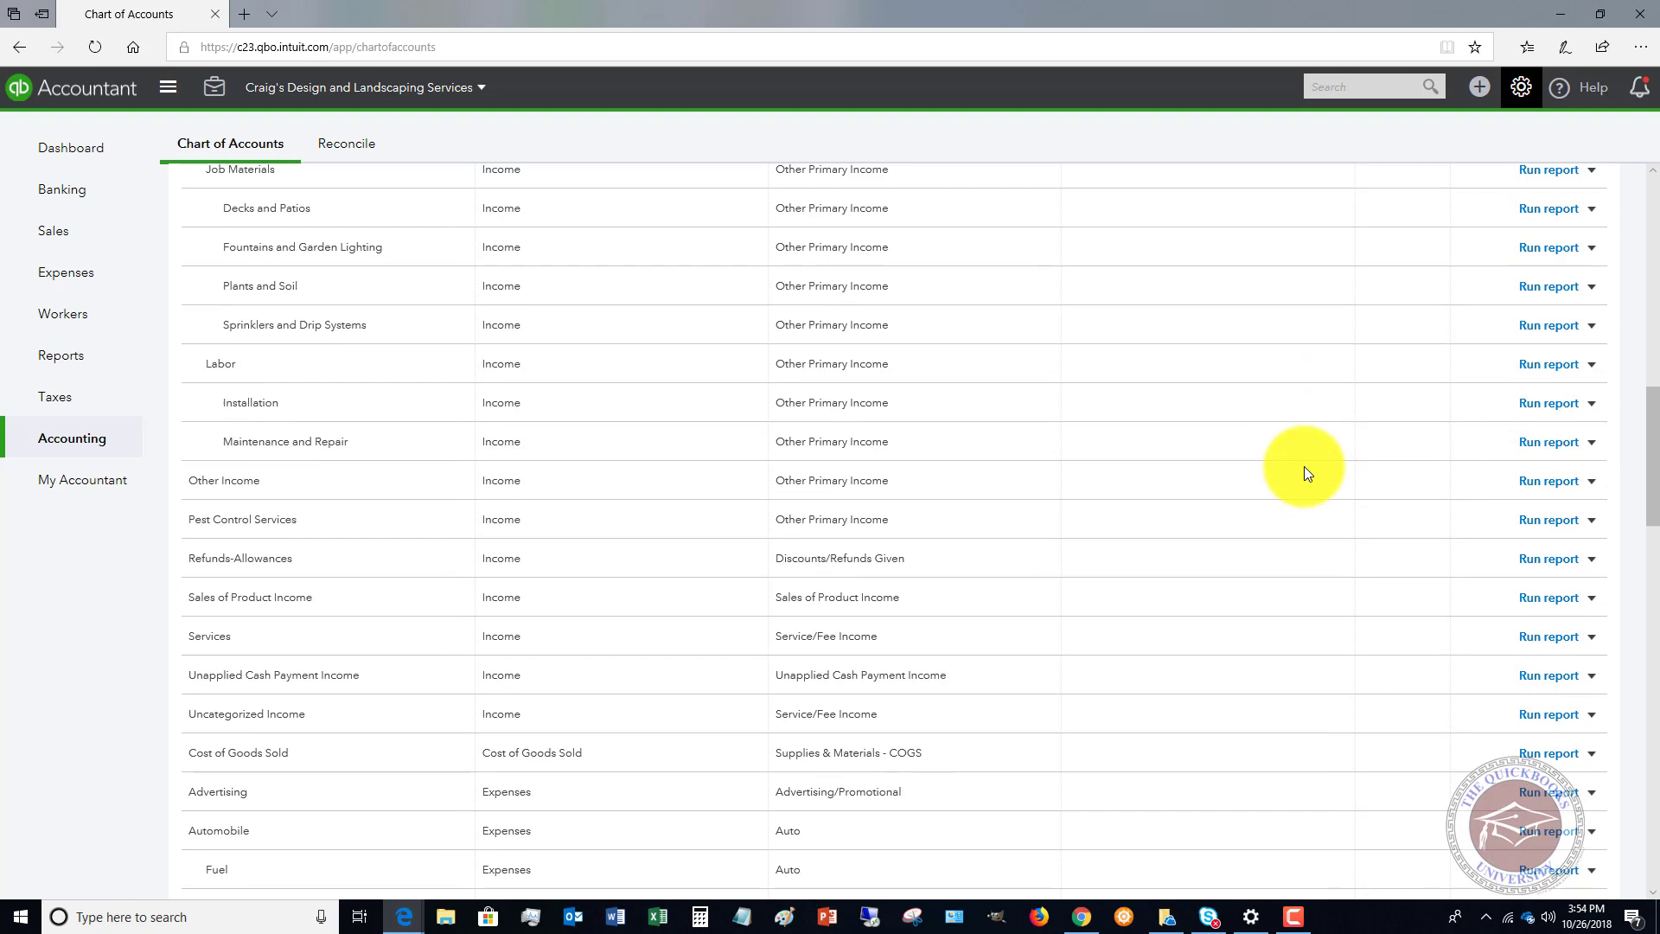
pyautogui.scroll(5, 1303, 470)
pyautogui.scroll(3, 1303, 469)
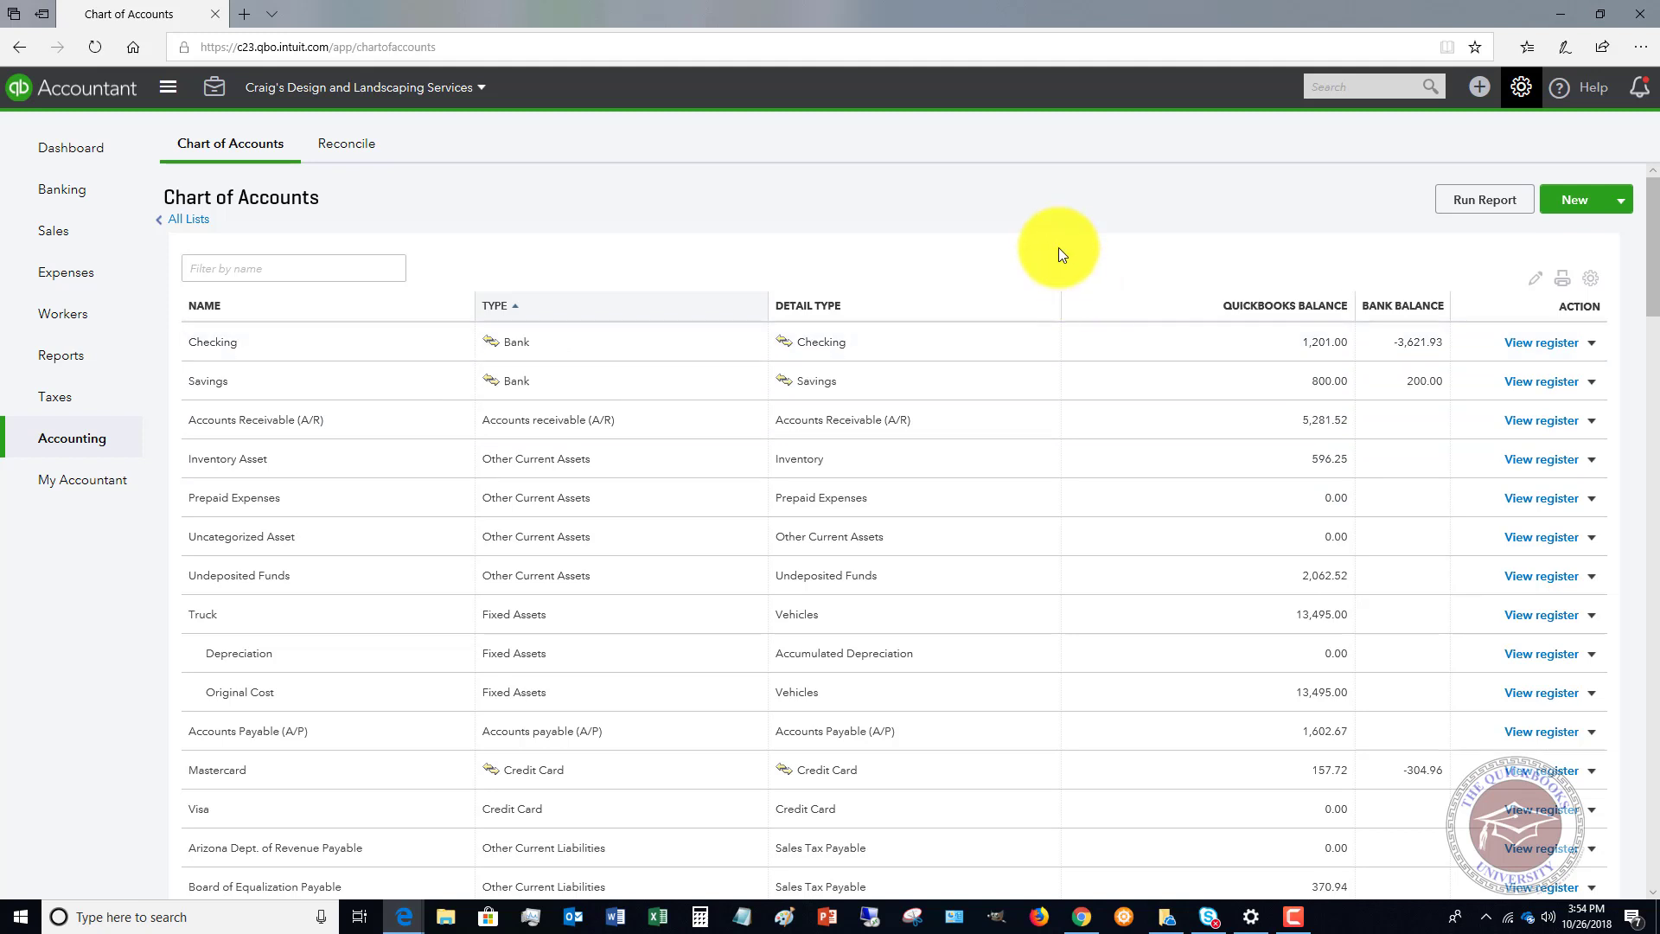
pyautogui.click(1622, 205)
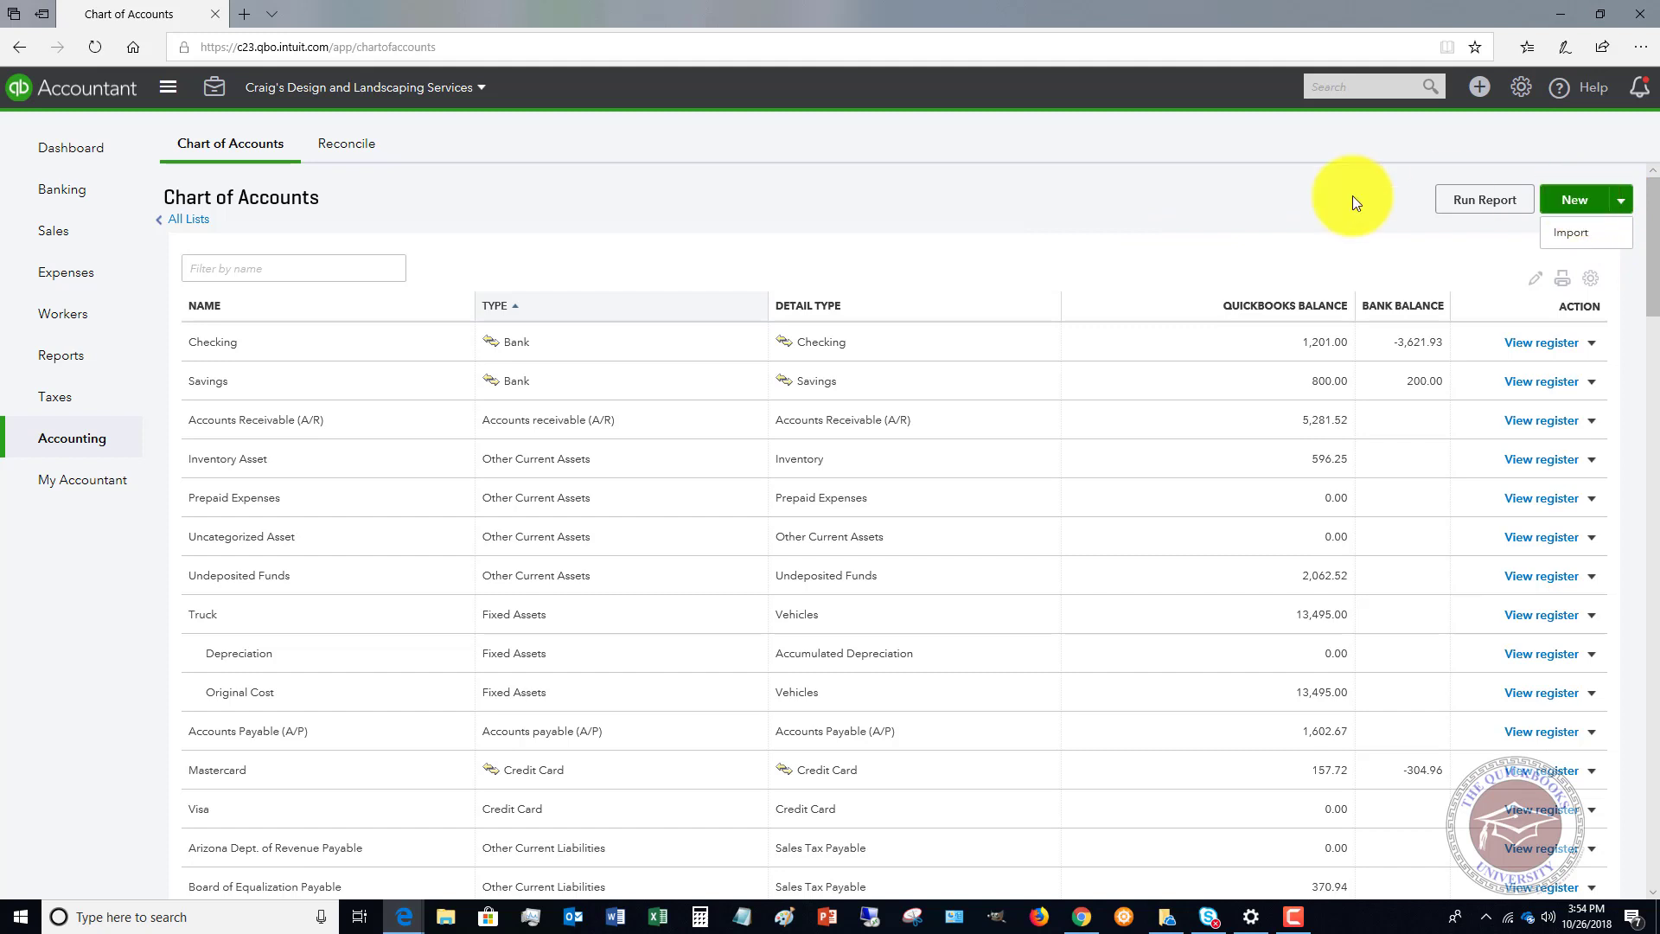
pyautogui.click(1038, 205)
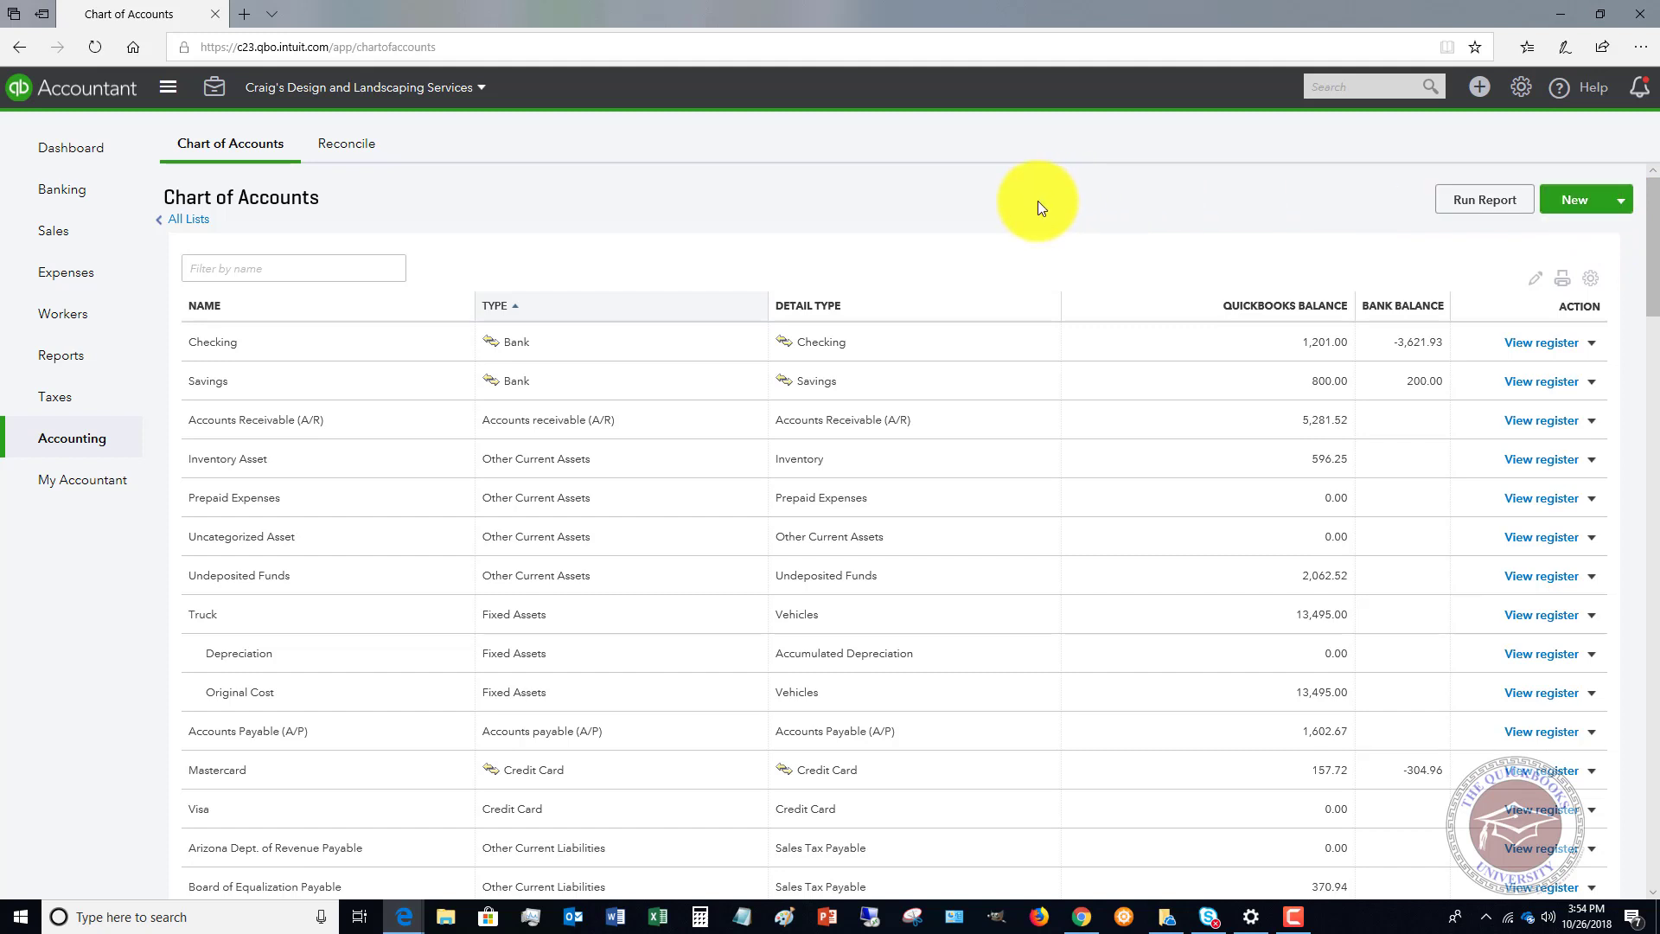
pyautogui.click(1592, 344)
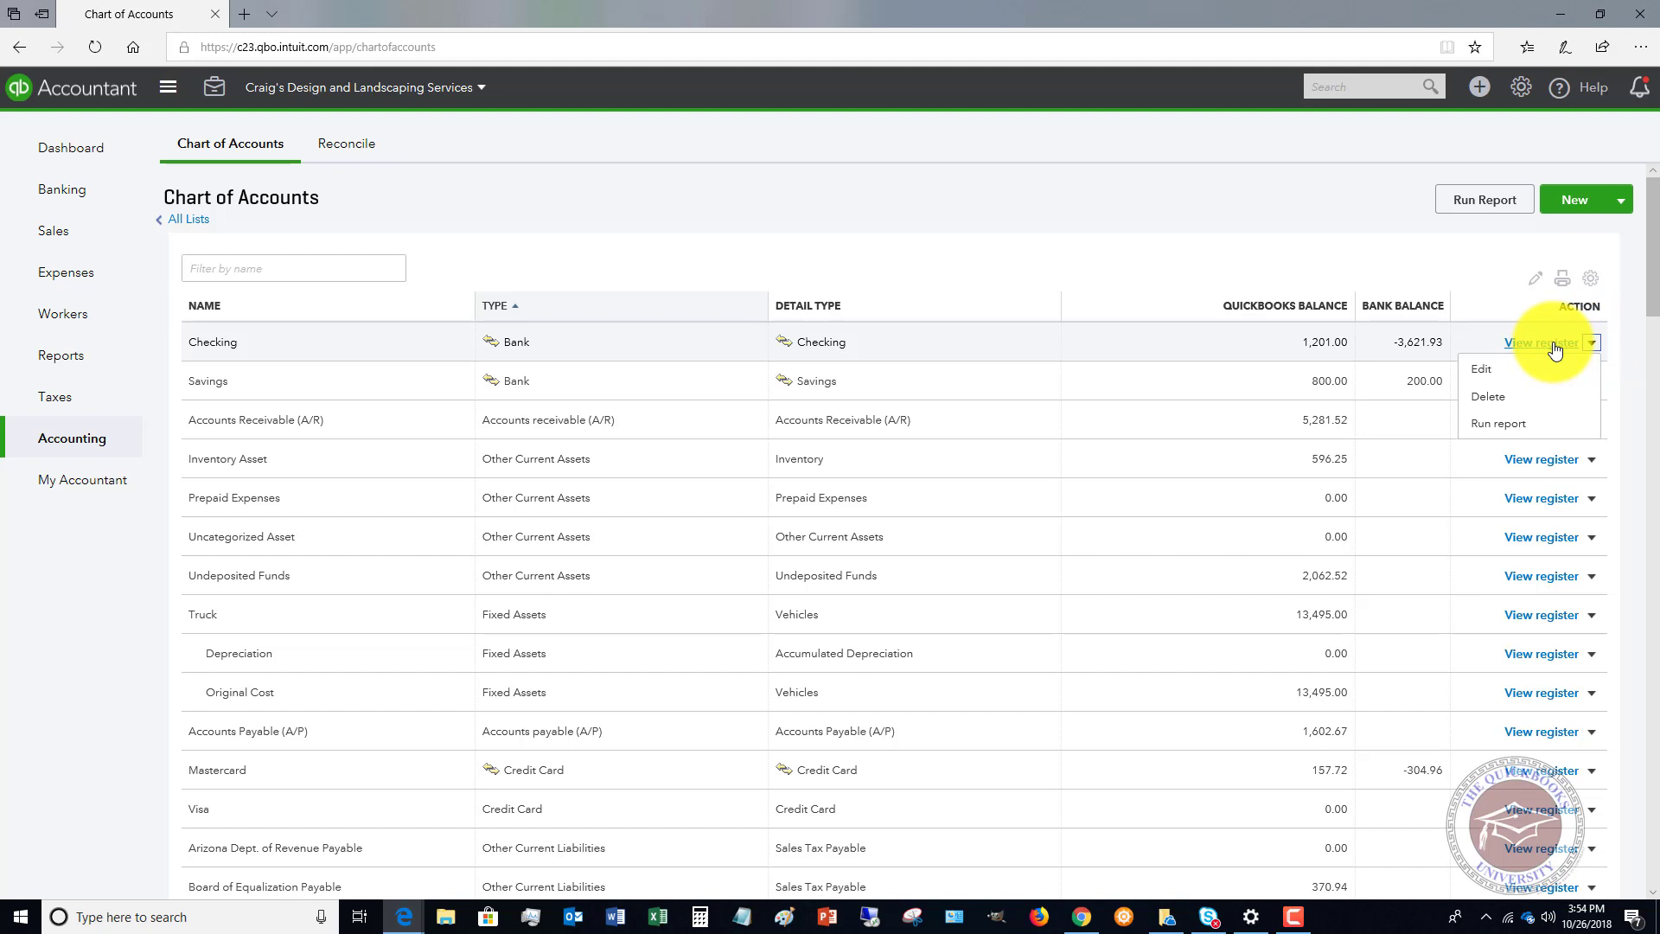
pyautogui.click(1494, 399)
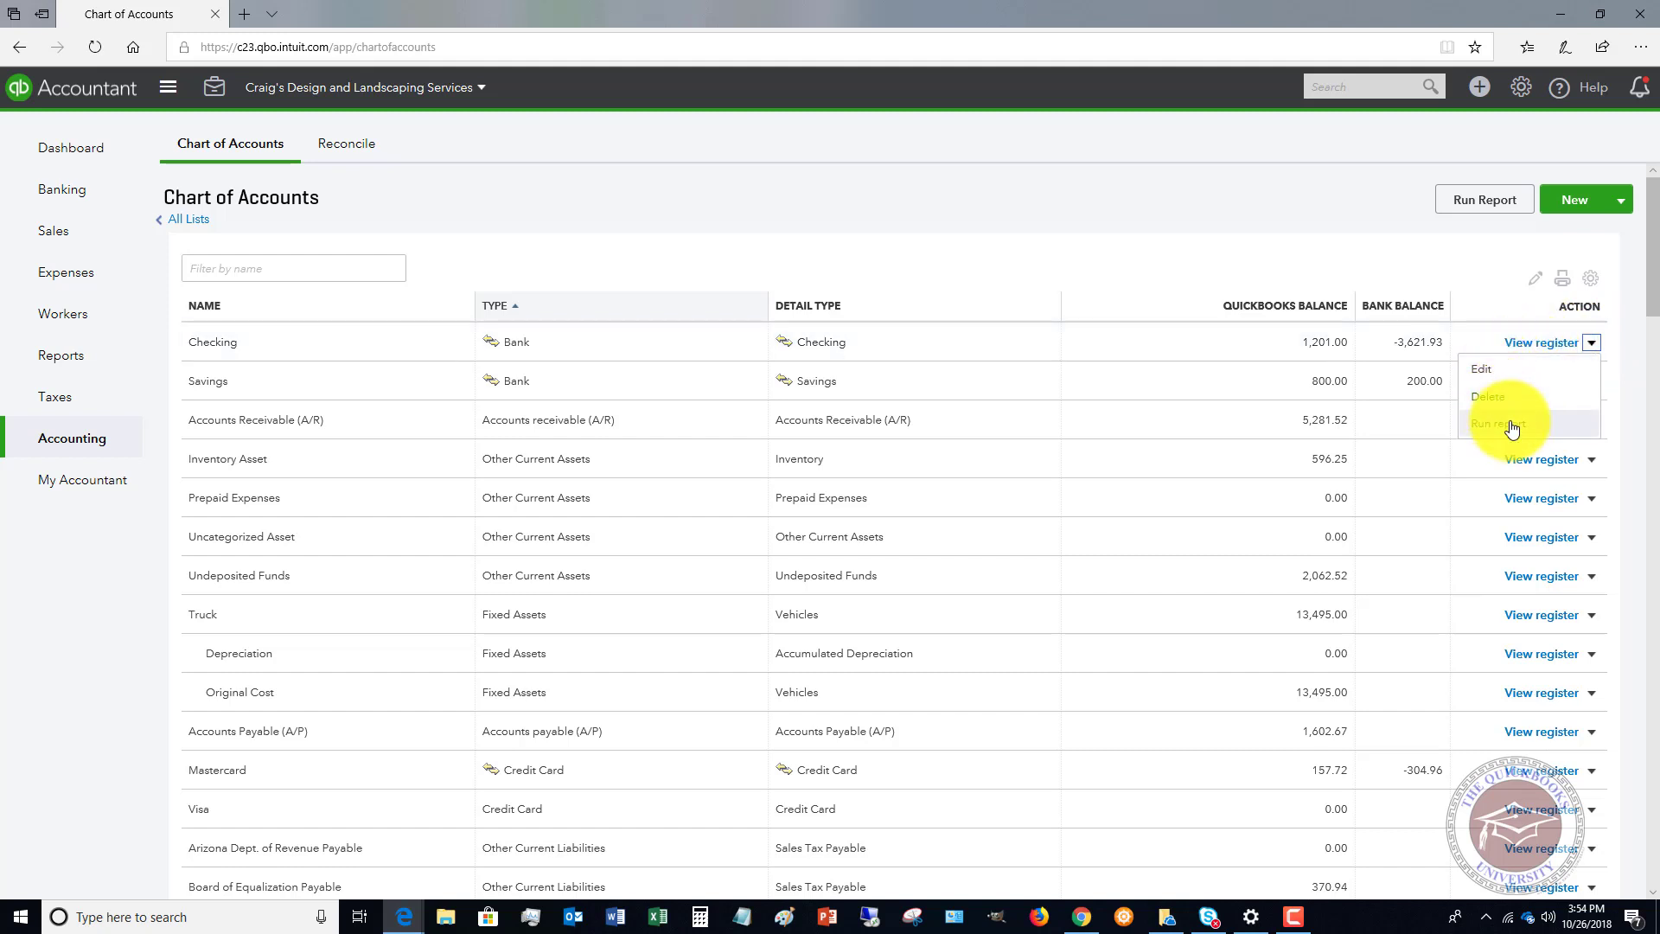
pyautogui.click(1073, 191)
pyautogui.scroll(-10, 1522, 593)
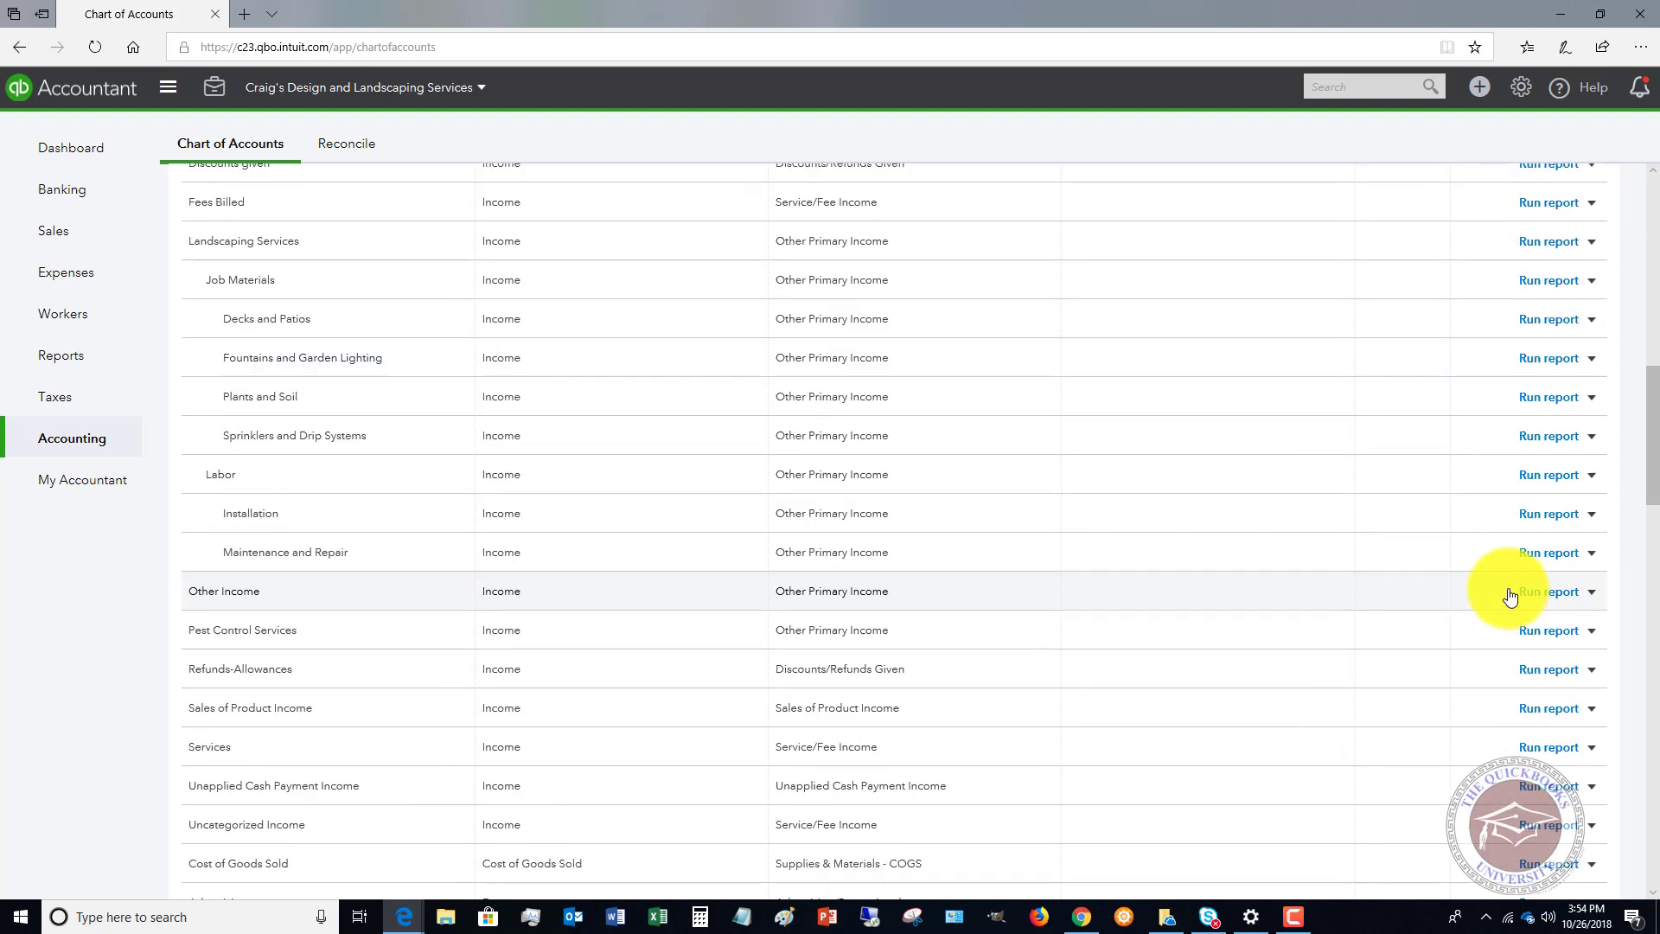
pyautogui.click(1591, 633)
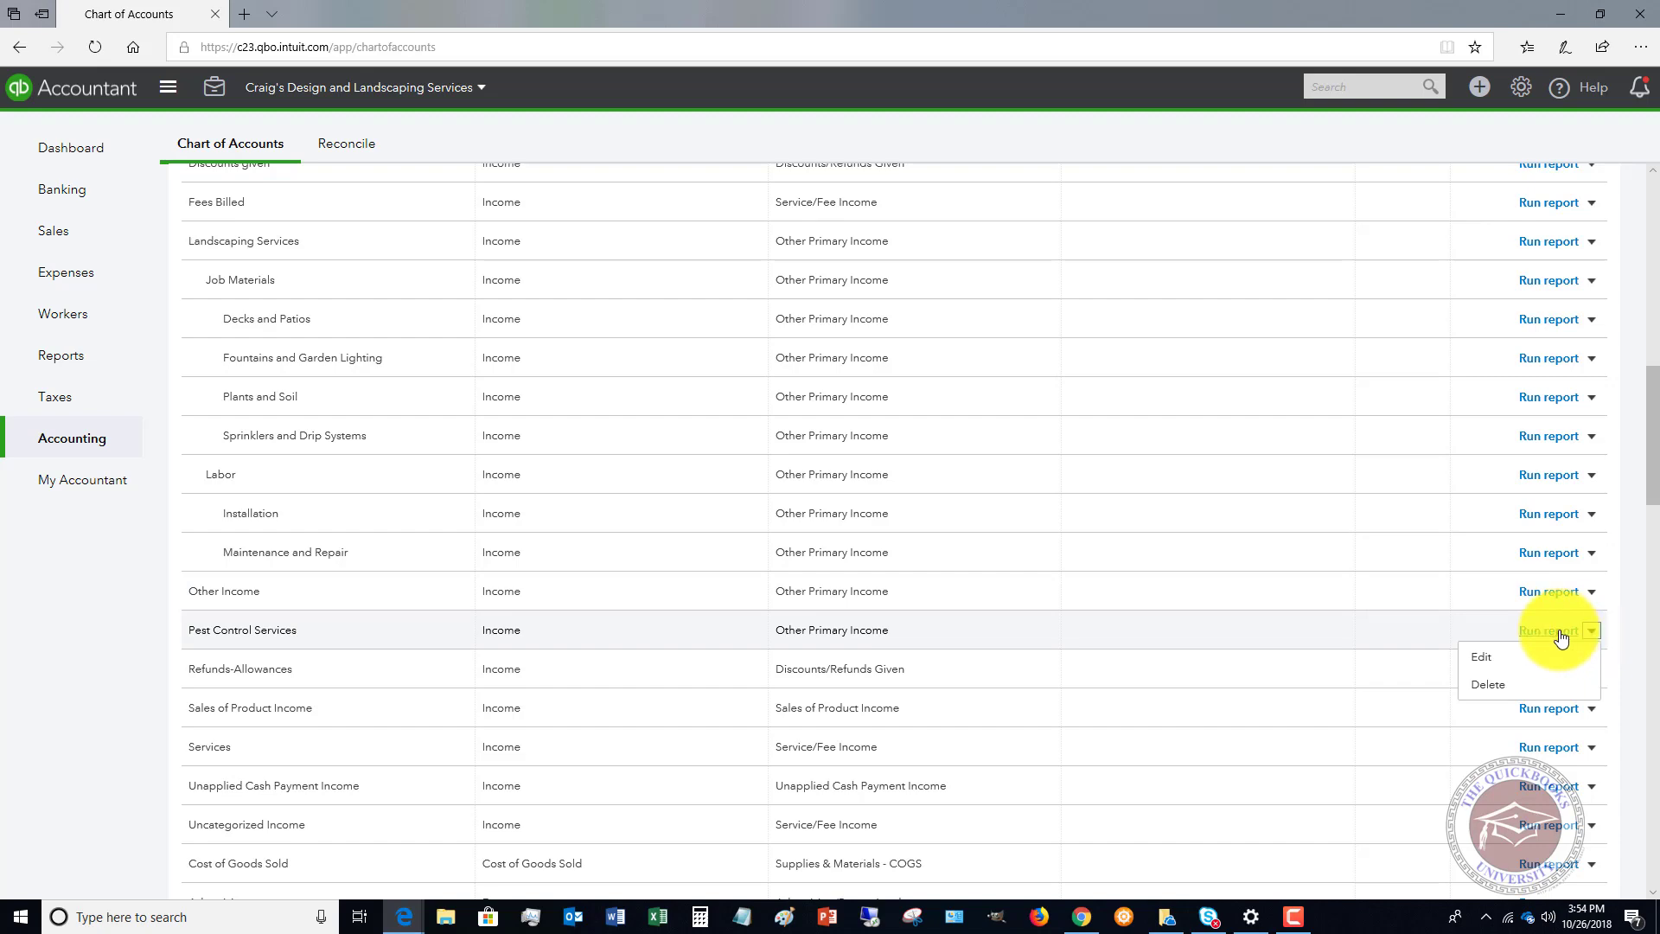
pyautogui.scroll(5, 1357, 536)
pyautogui.scroll(3, 1357, 536)
pyautogui.scroll(3, 1357, 536)
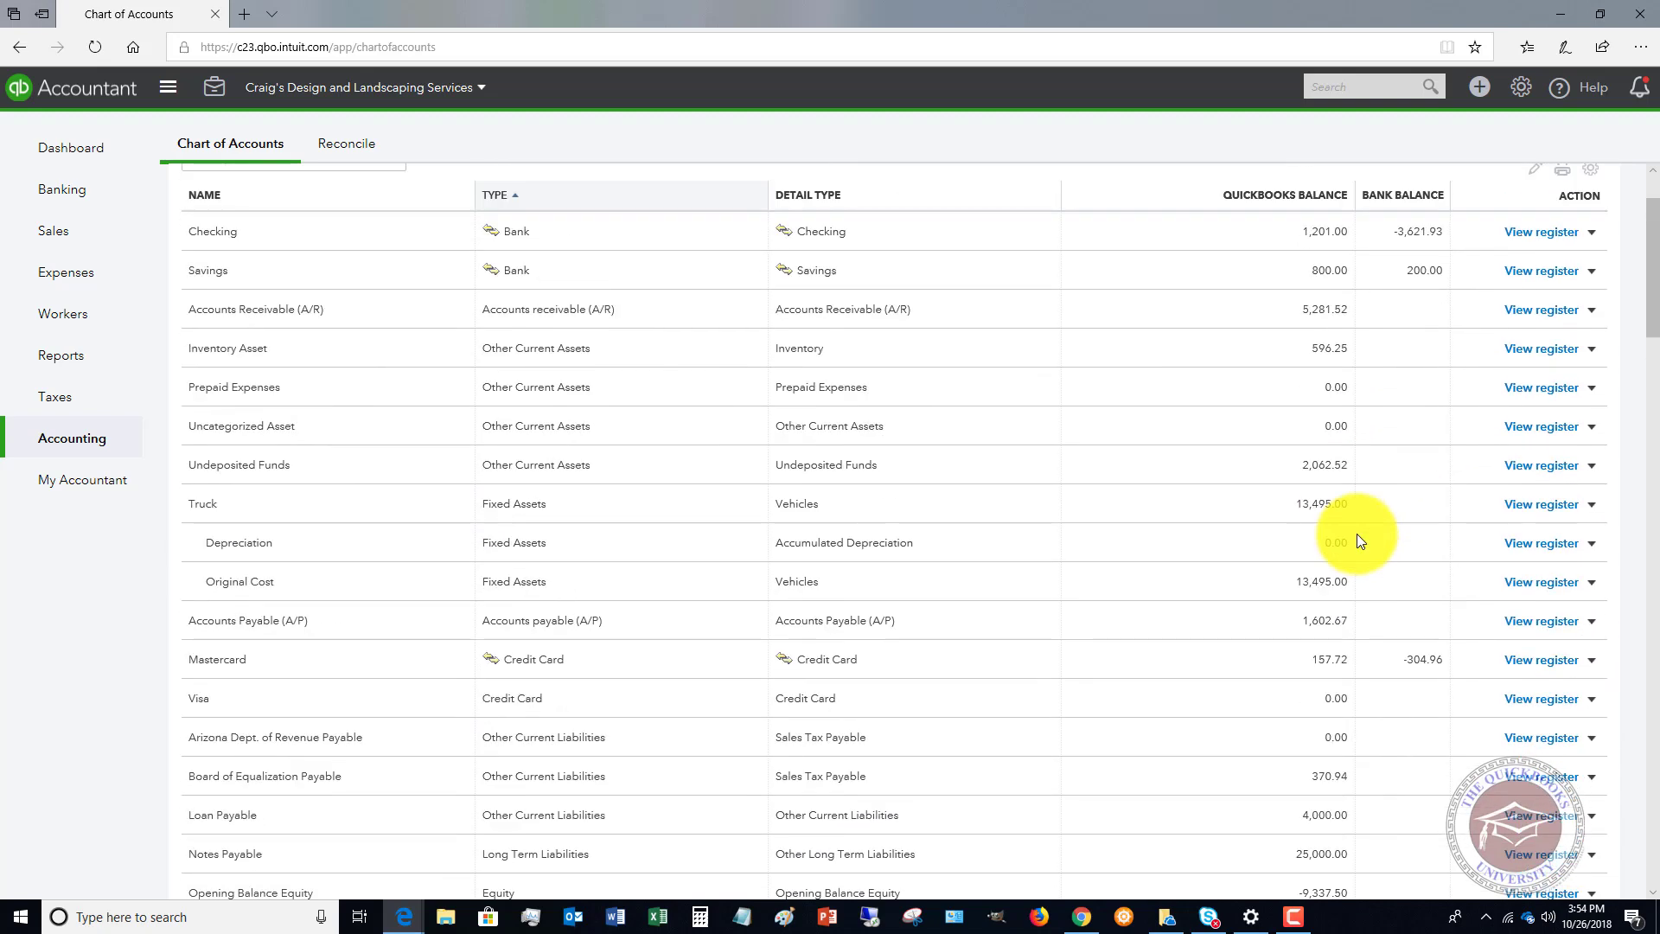
pyautogui.scroll(2, 1356, 531)
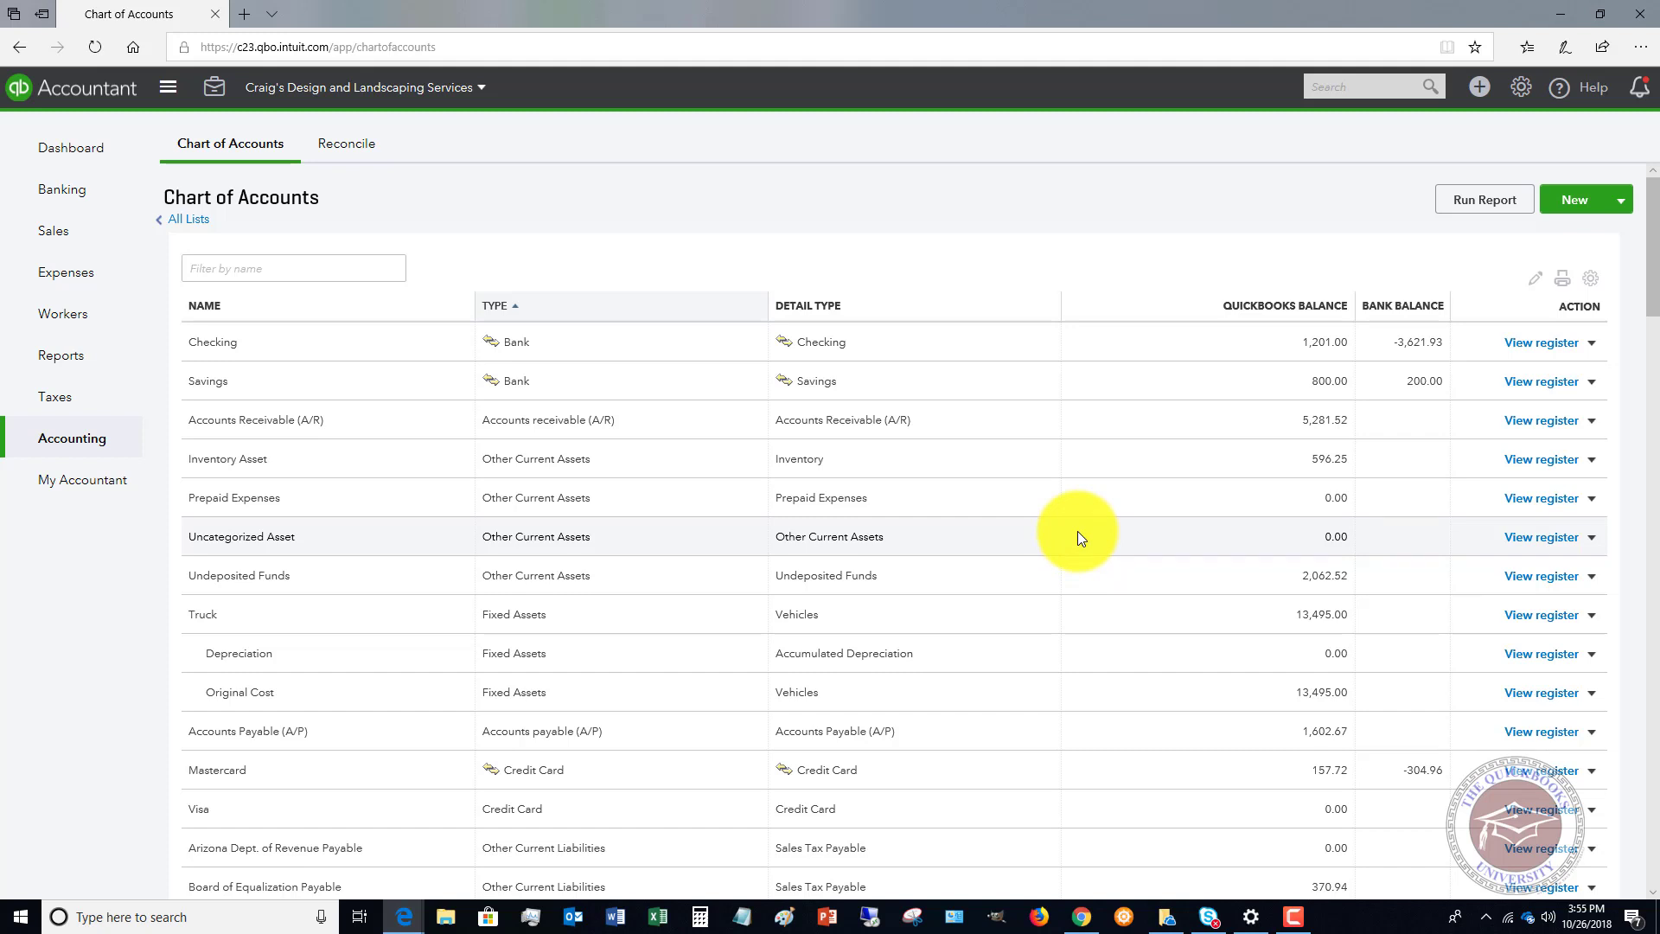
pyautogui.scroll(-1, 1078, 535)
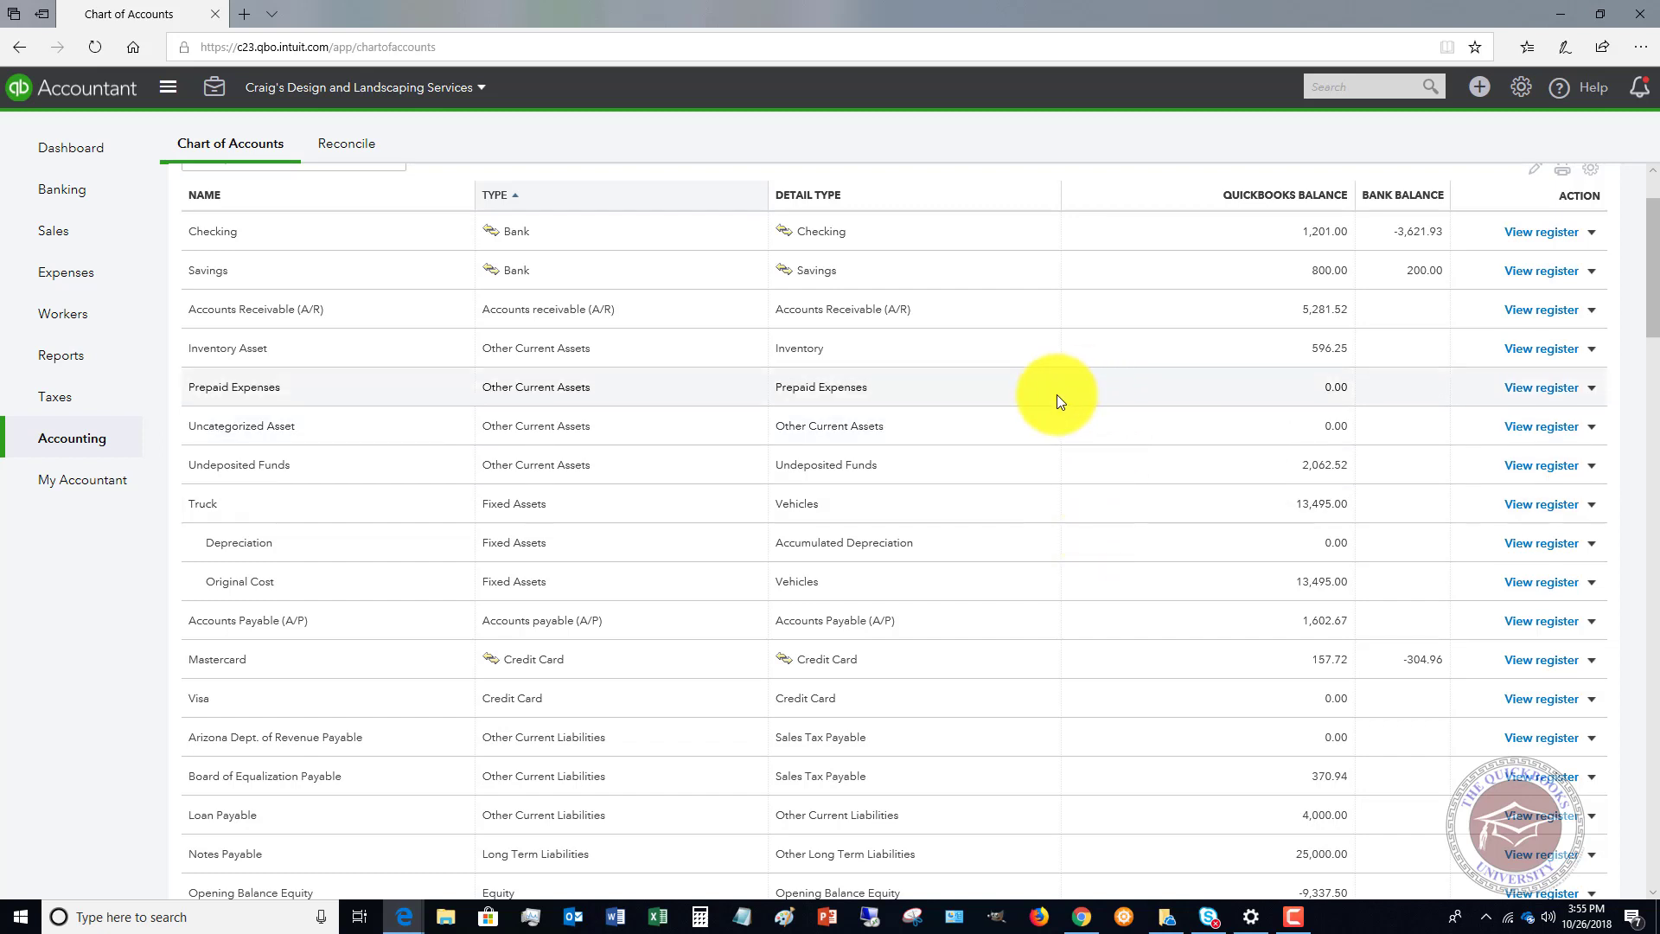
pyautogui.scroll(1, 1099, 405)
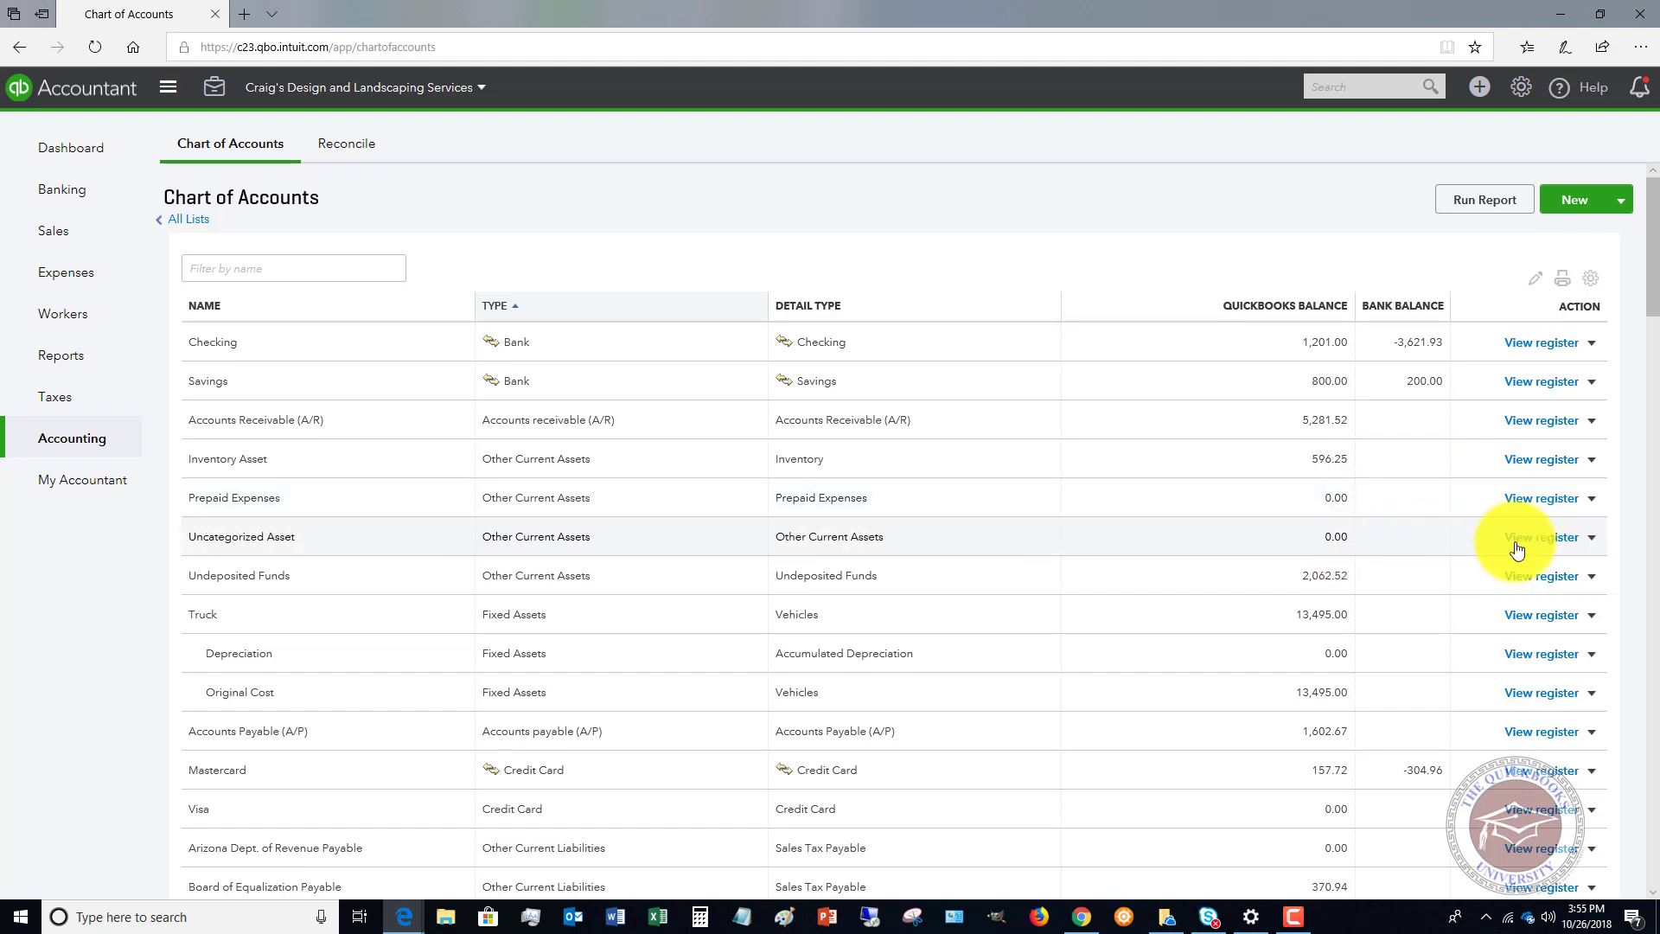
# Attempt to delete the Uncategorized Asset account, triggering the Online Banking can't-delete error
pyautogui.click(1591, 540)
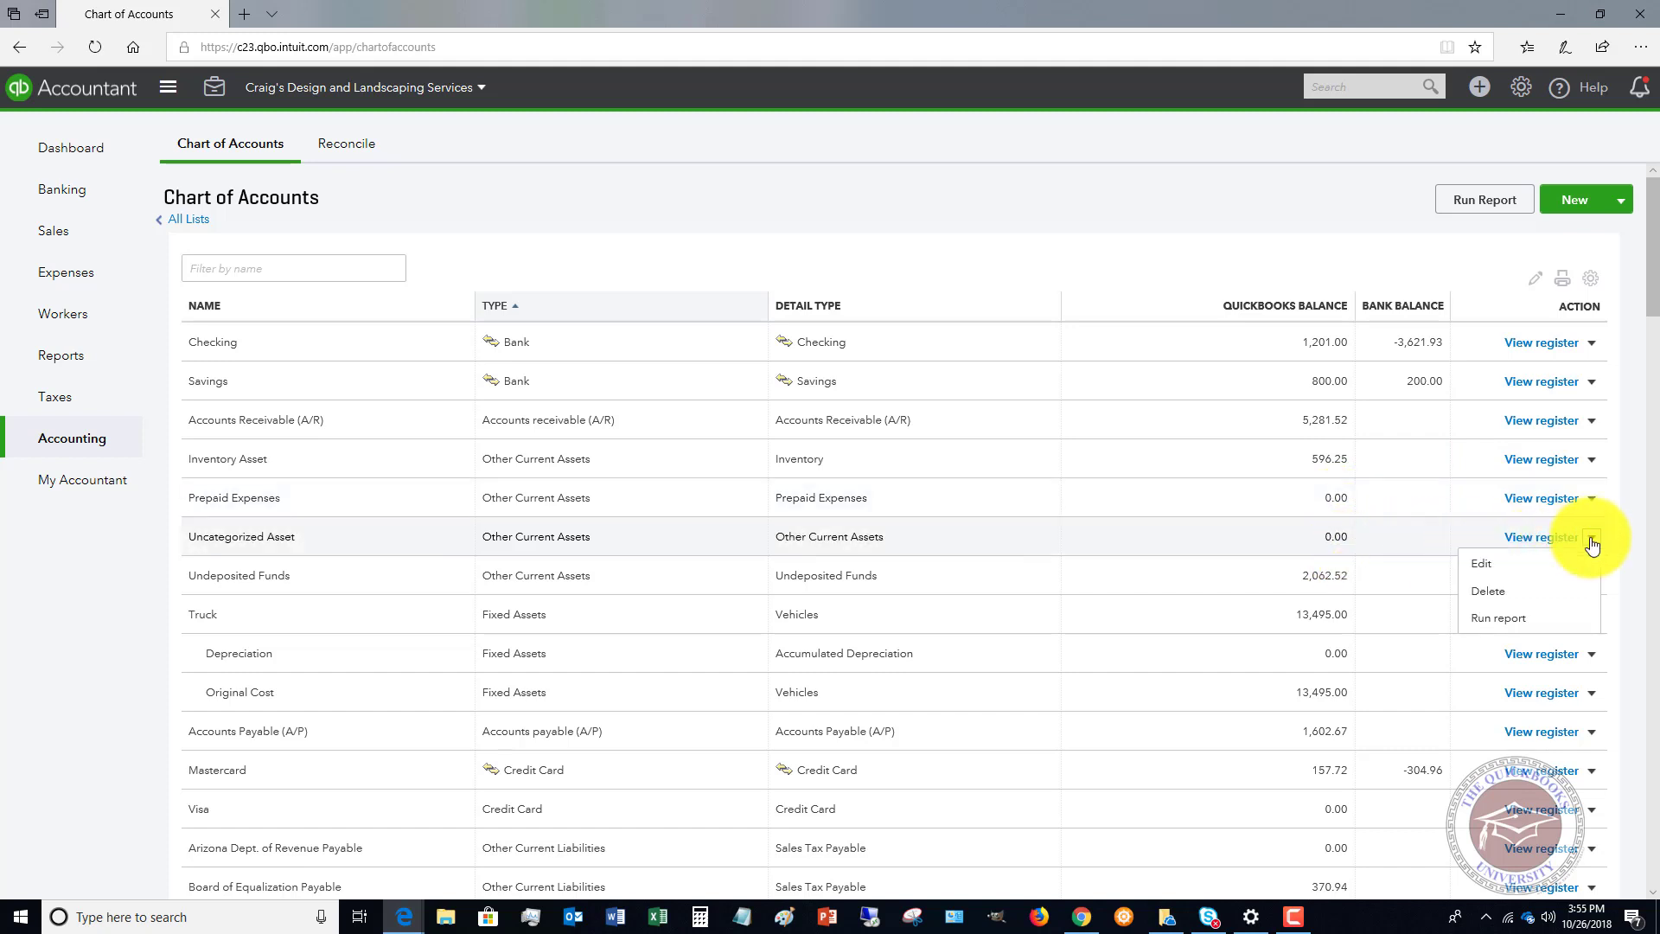
pyautogui.click(1486, 590)
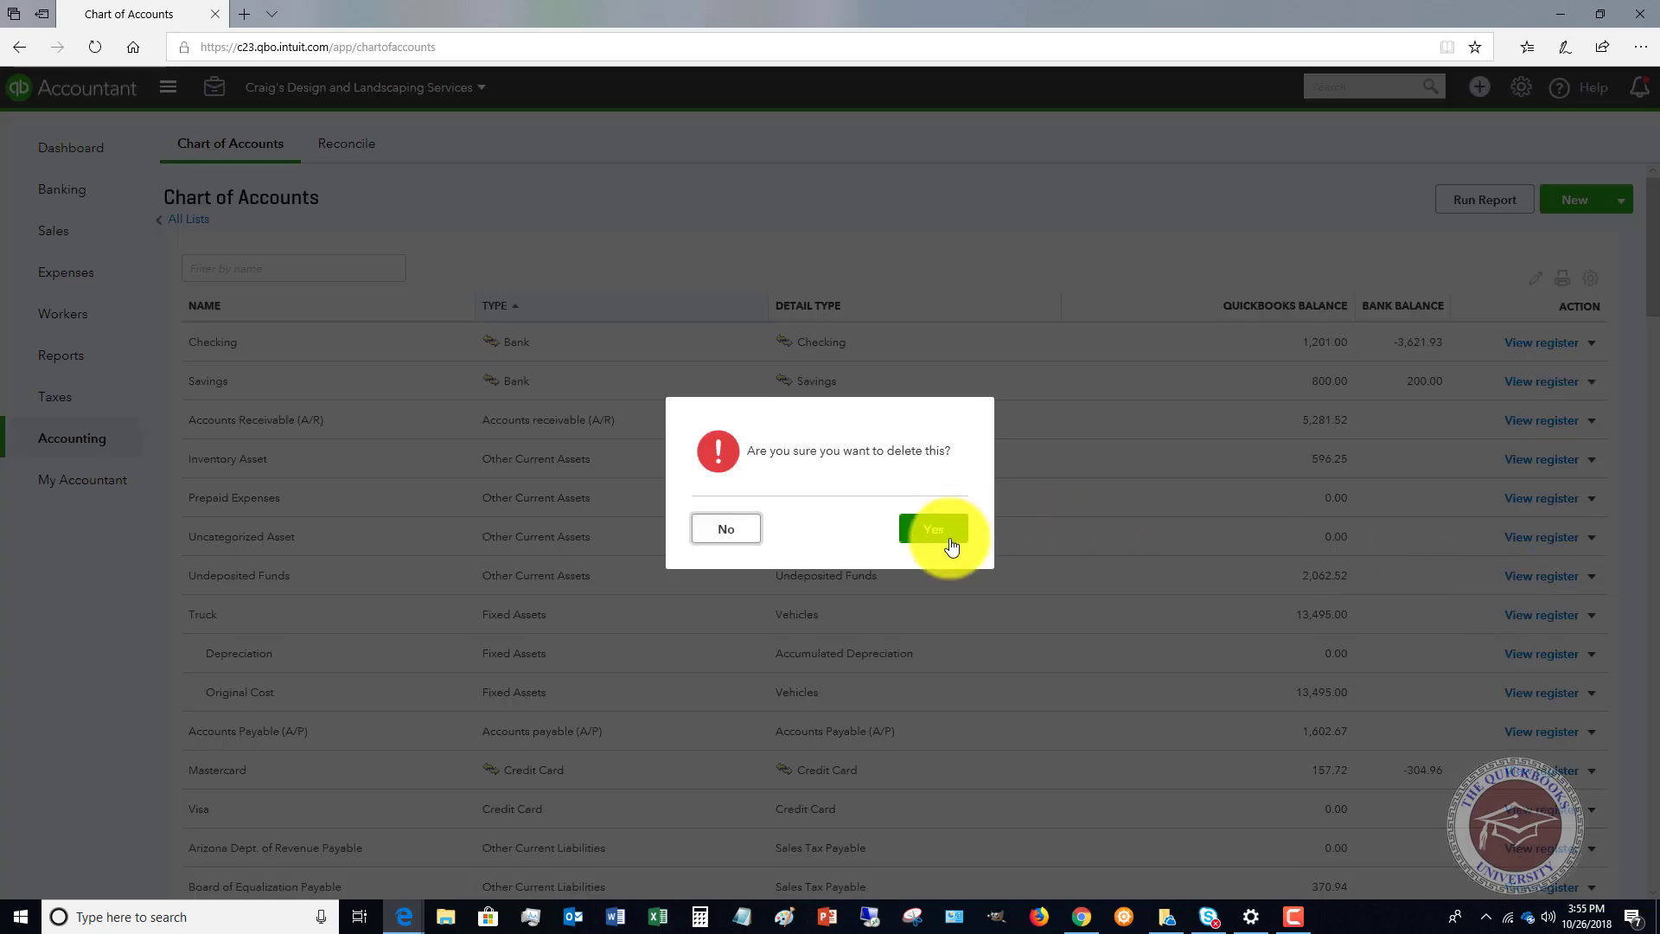
pyautogui.click(934, 527)
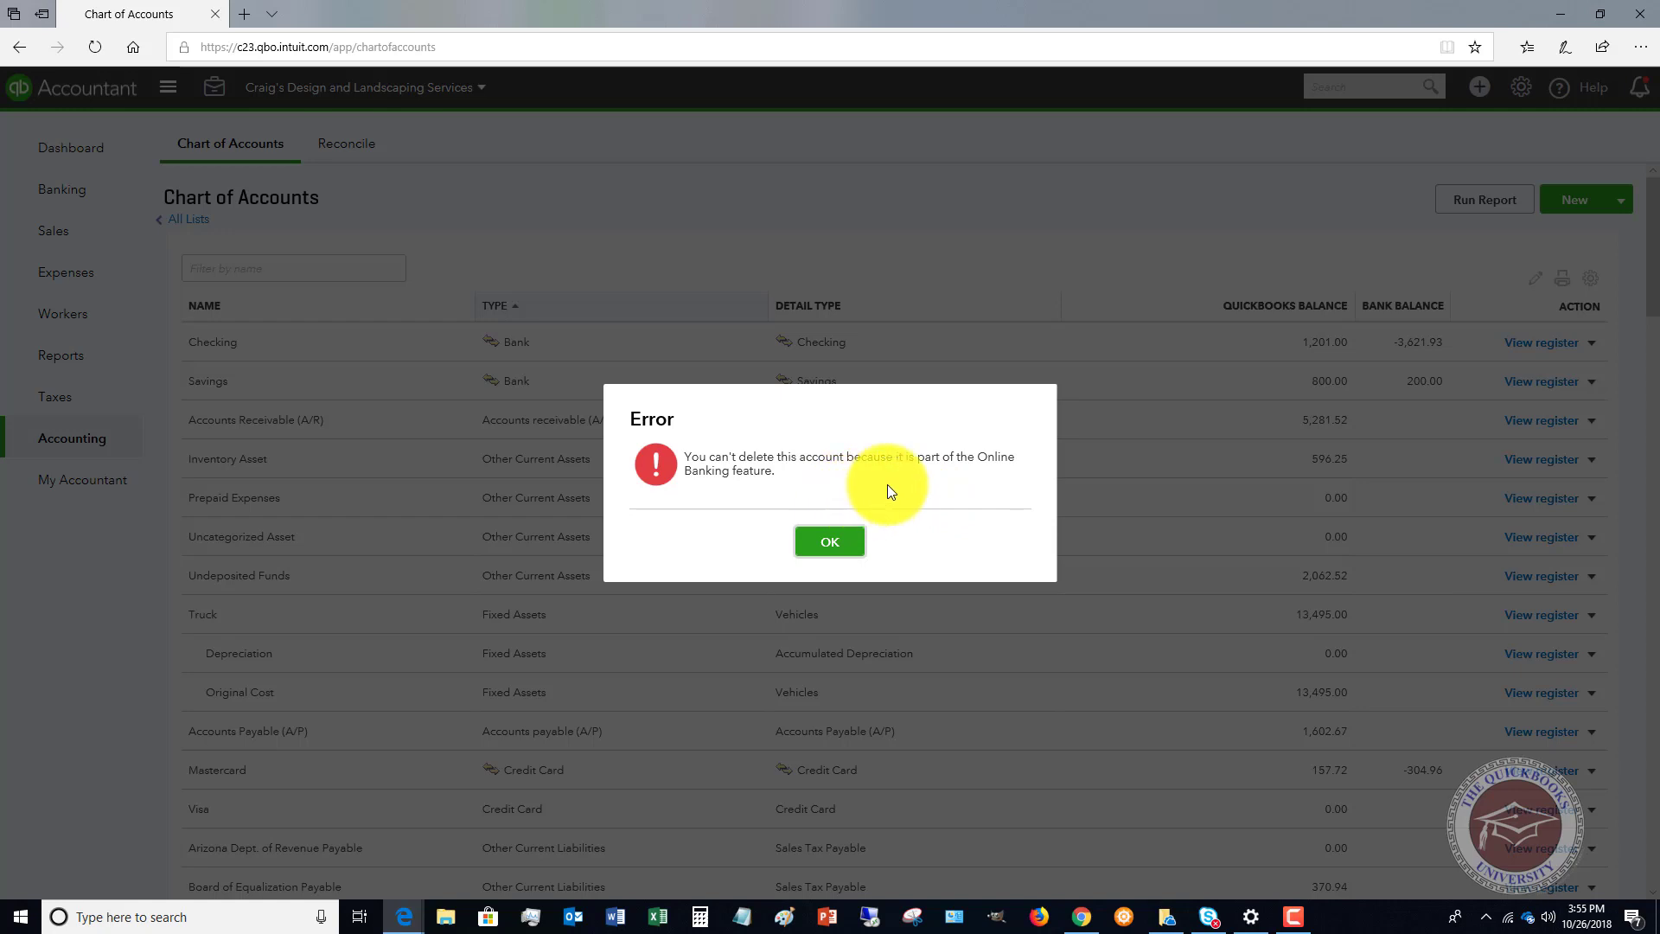
# Dismiss the Online Banking deletion error, leaving Uncategorized Asset in the list
pyautogui.click(828, 543)
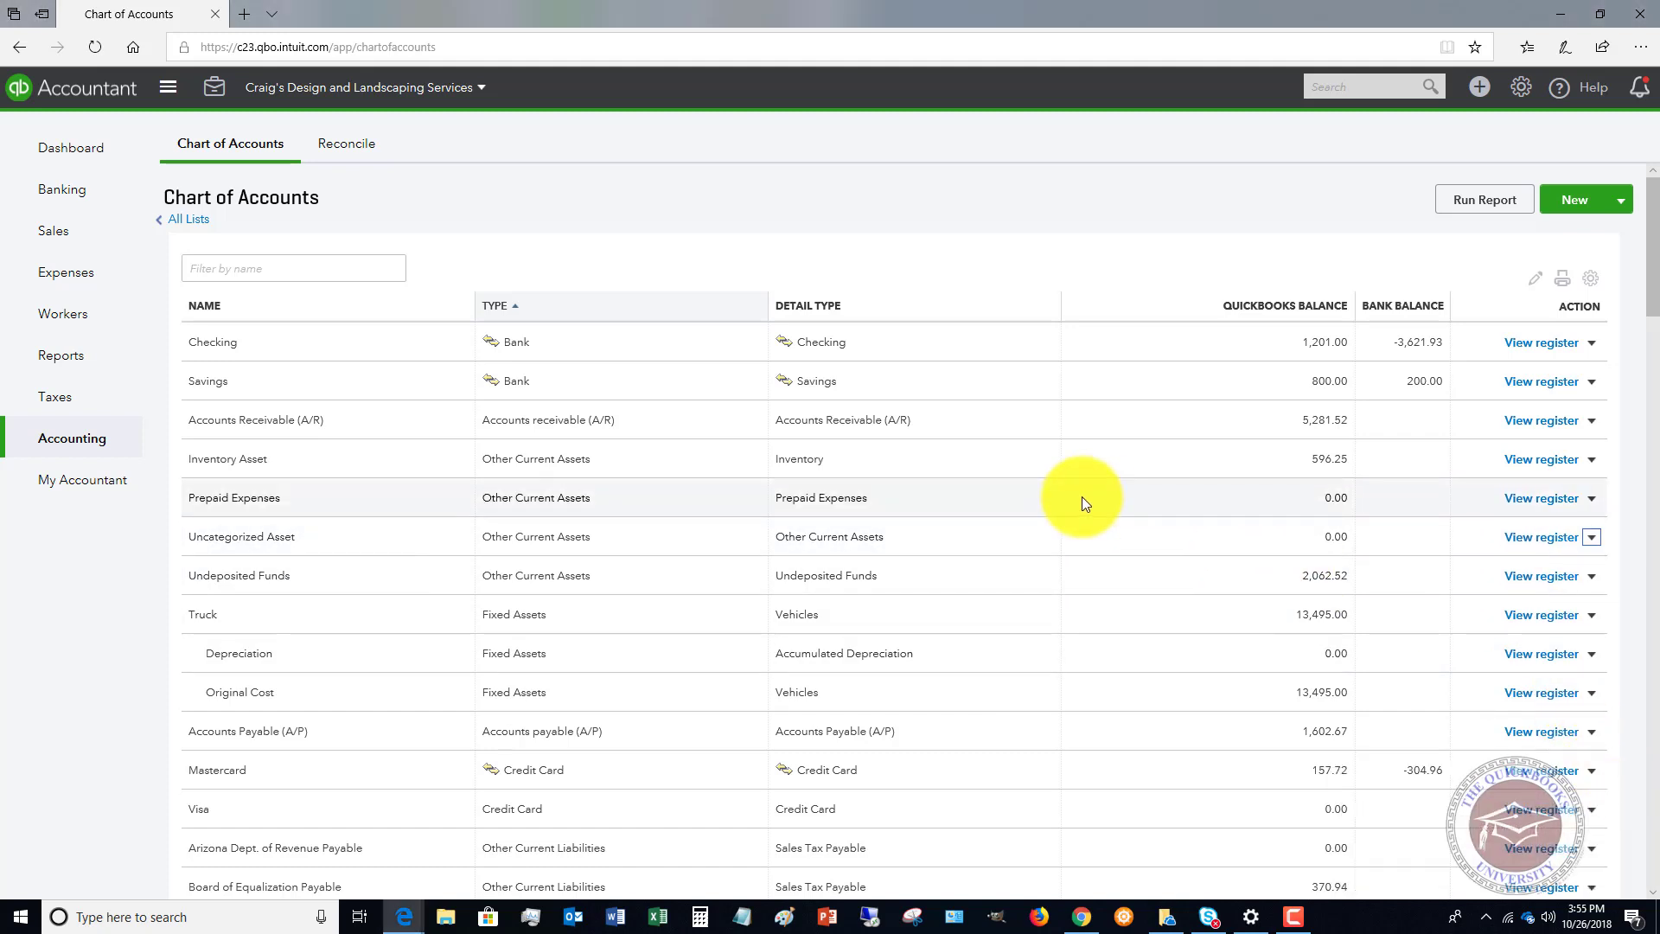
pyautogui.scroll(-3, 1082, 497)
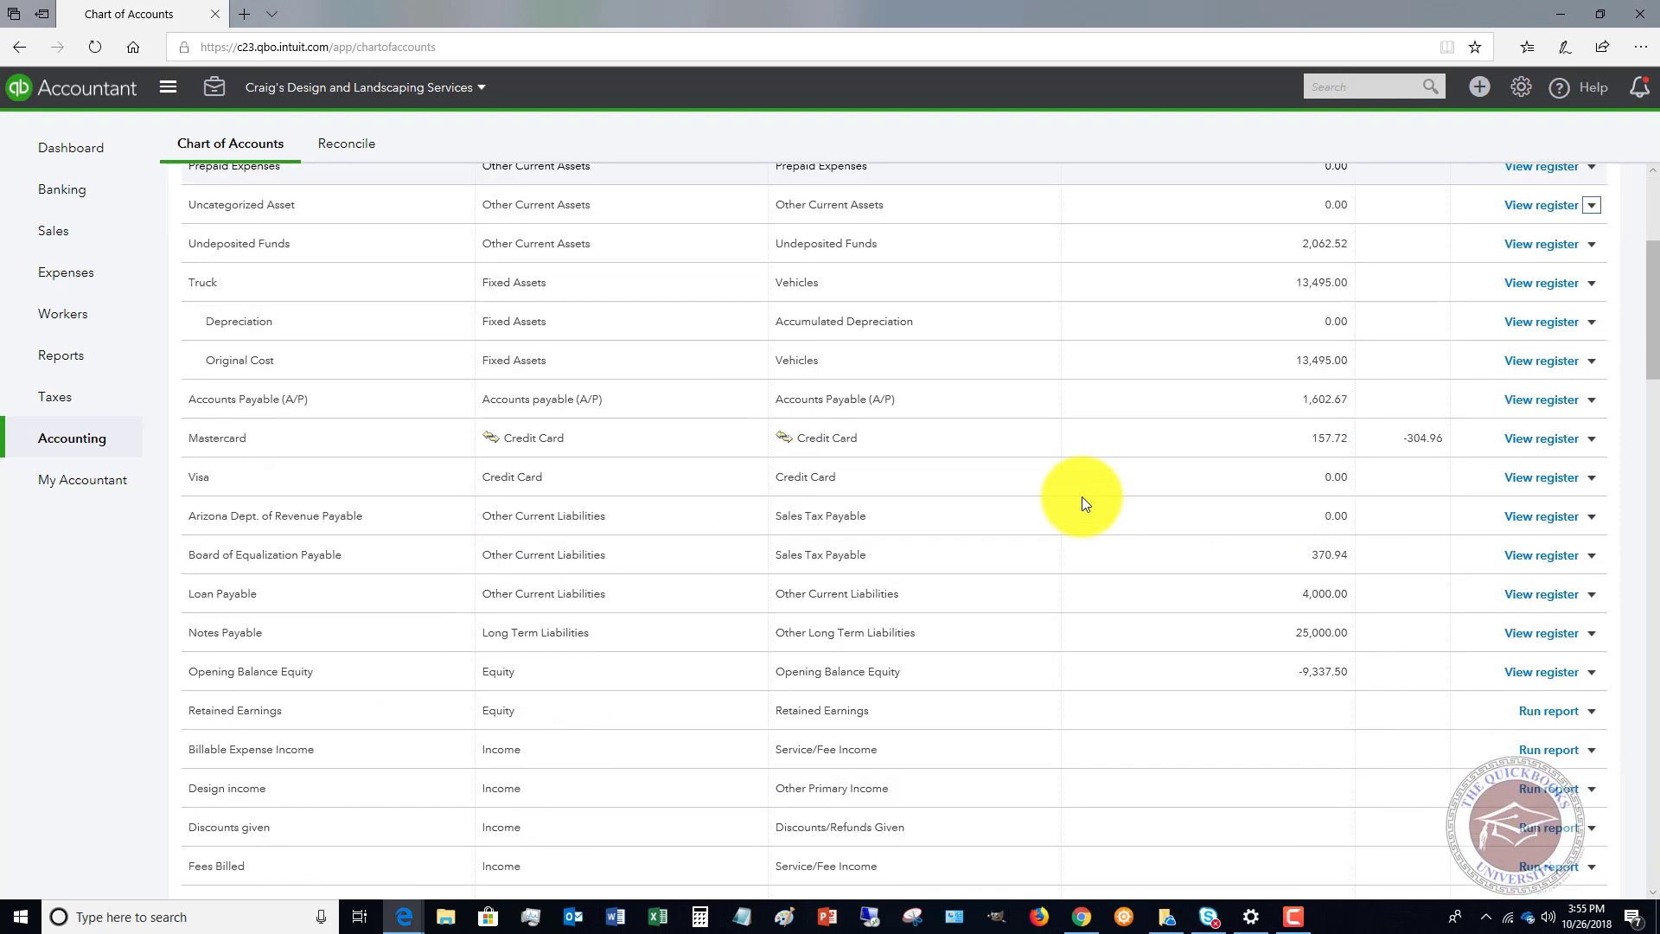
pyautogui.scroll(-2, 1082, 497)
pyautogui.scroll(-3, 1084, 502)
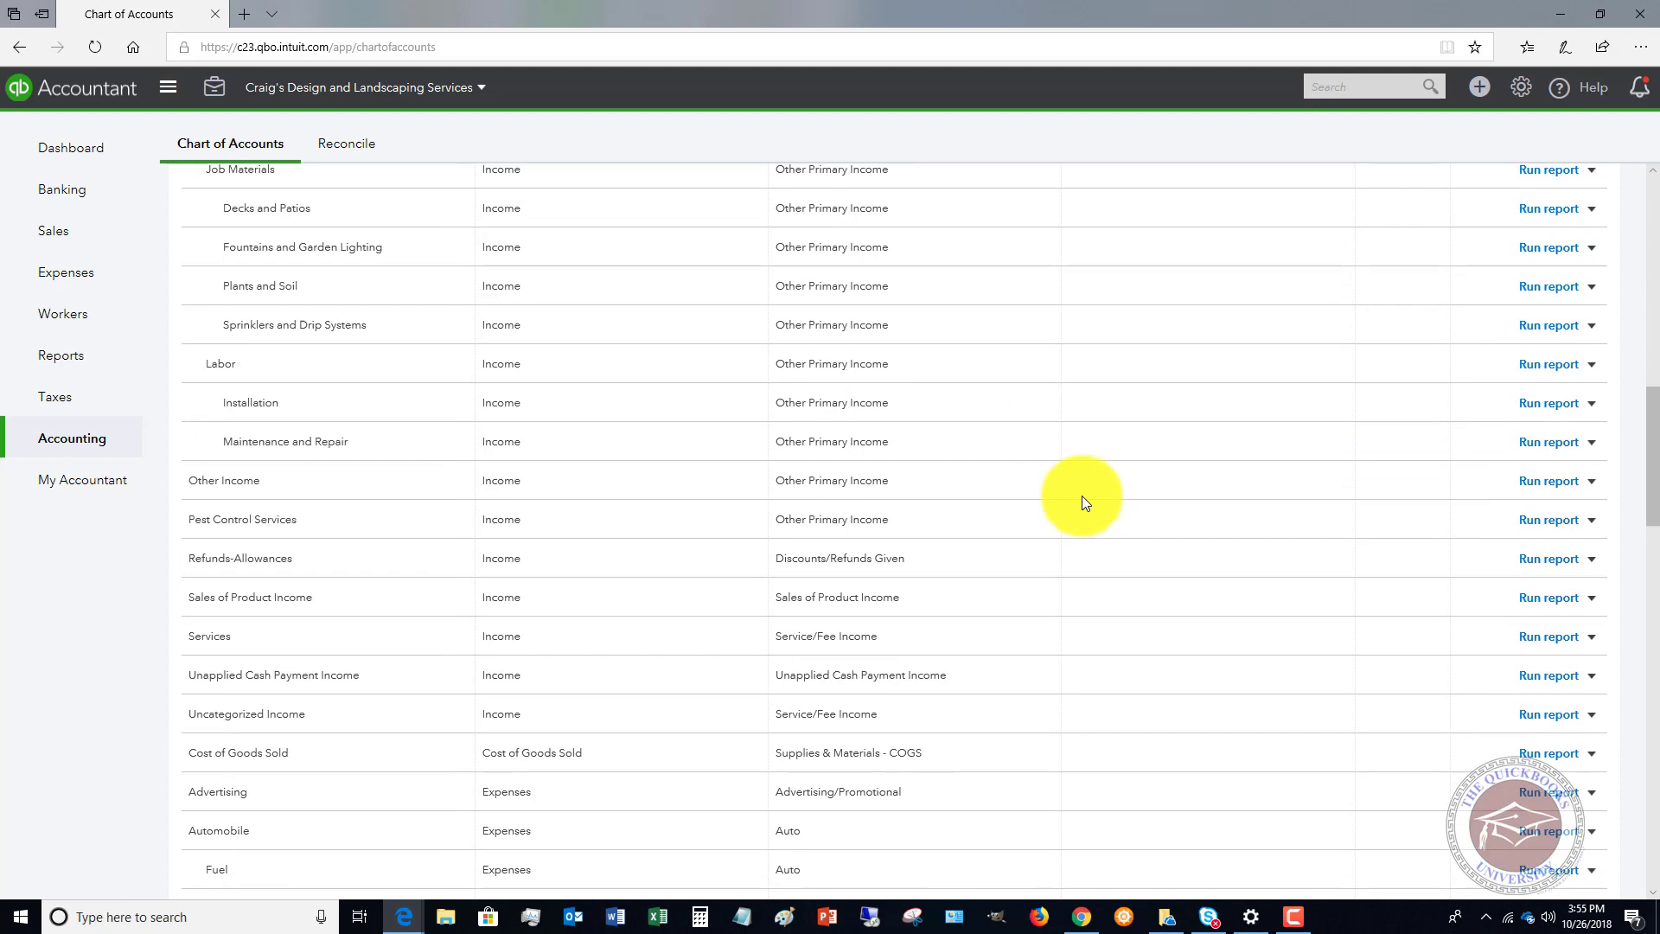
pyautogui.scroll(-1, 1084, 502)
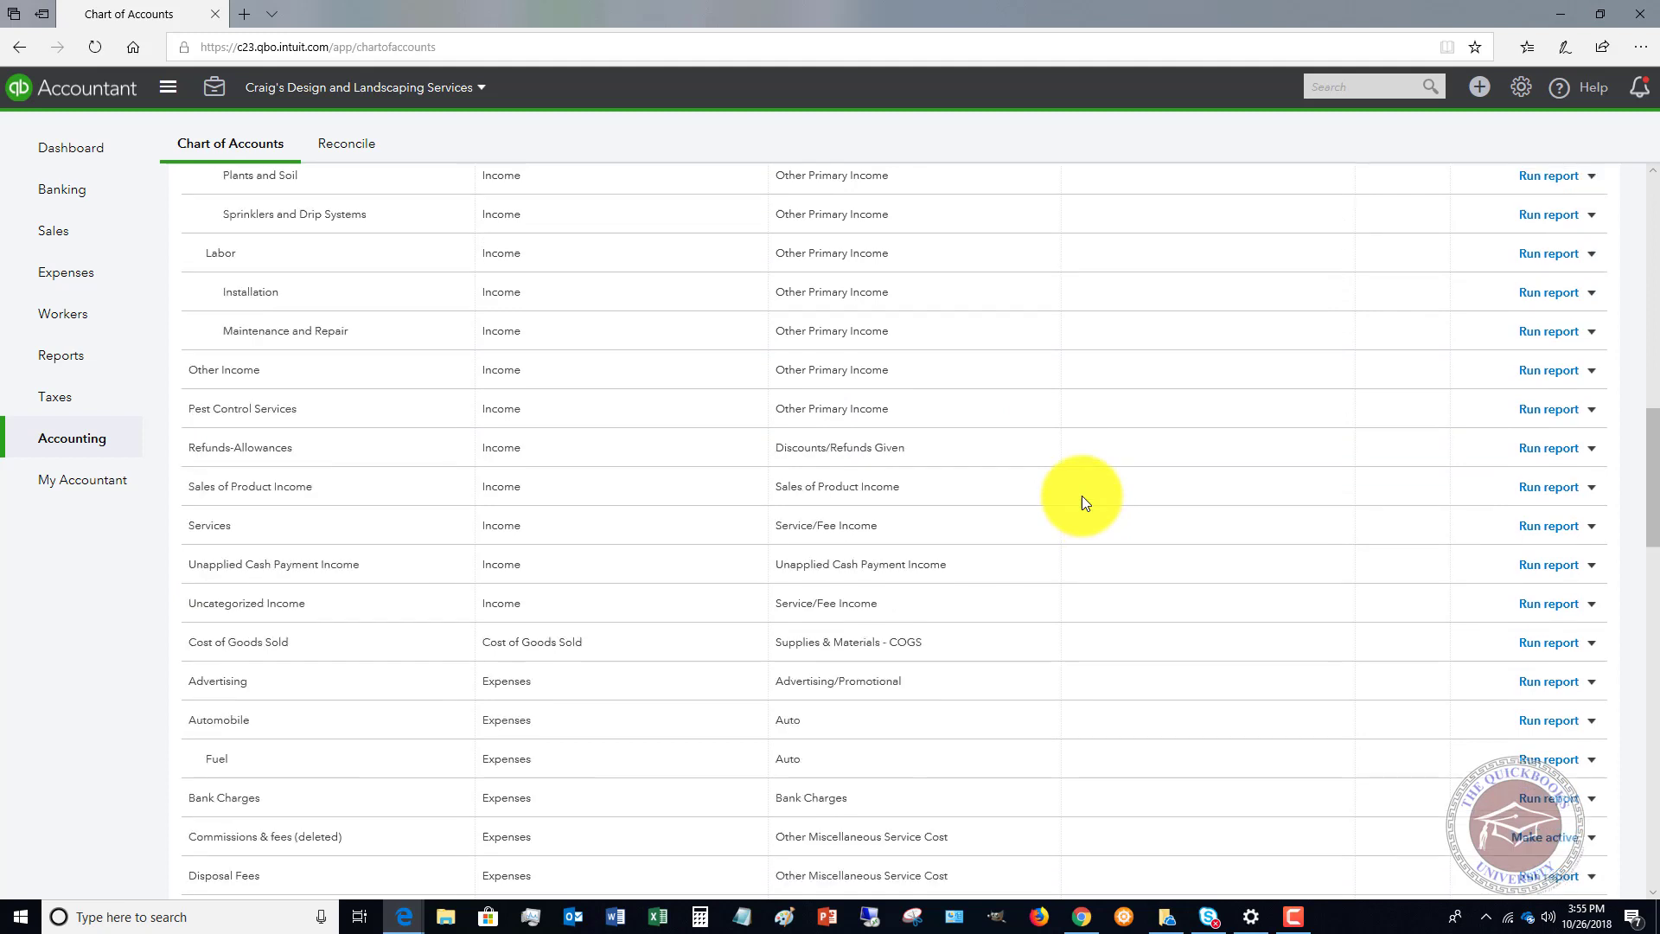
pyautogui.scroll(-2, 1084, 501)
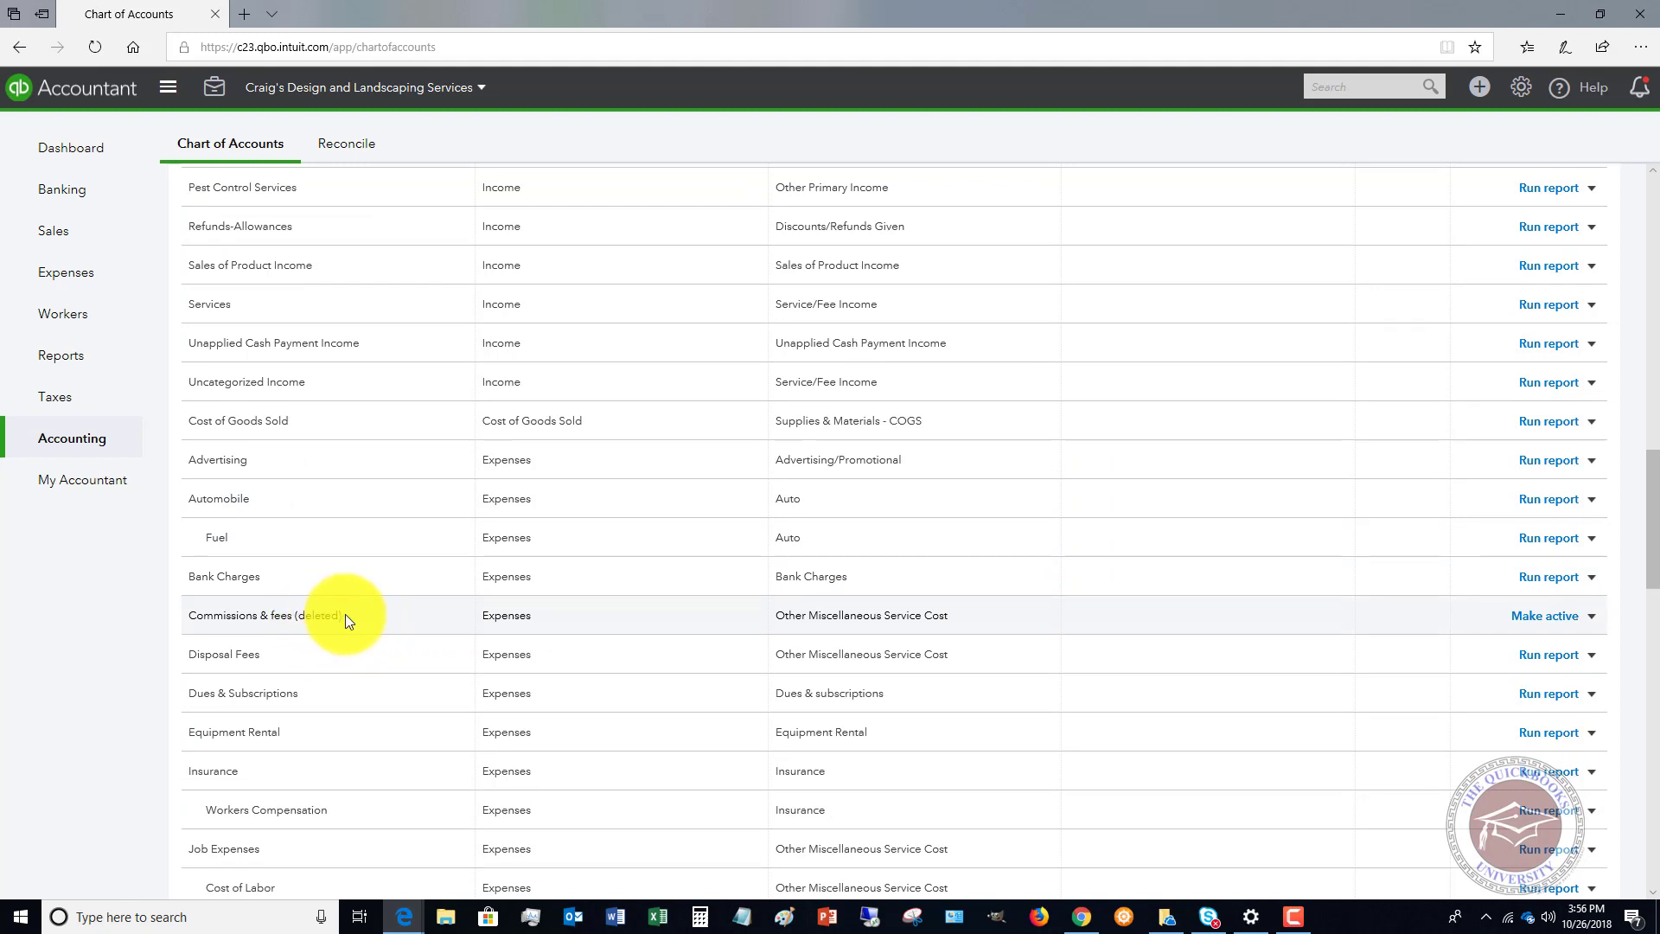
pyautogui.click(1536, 622)
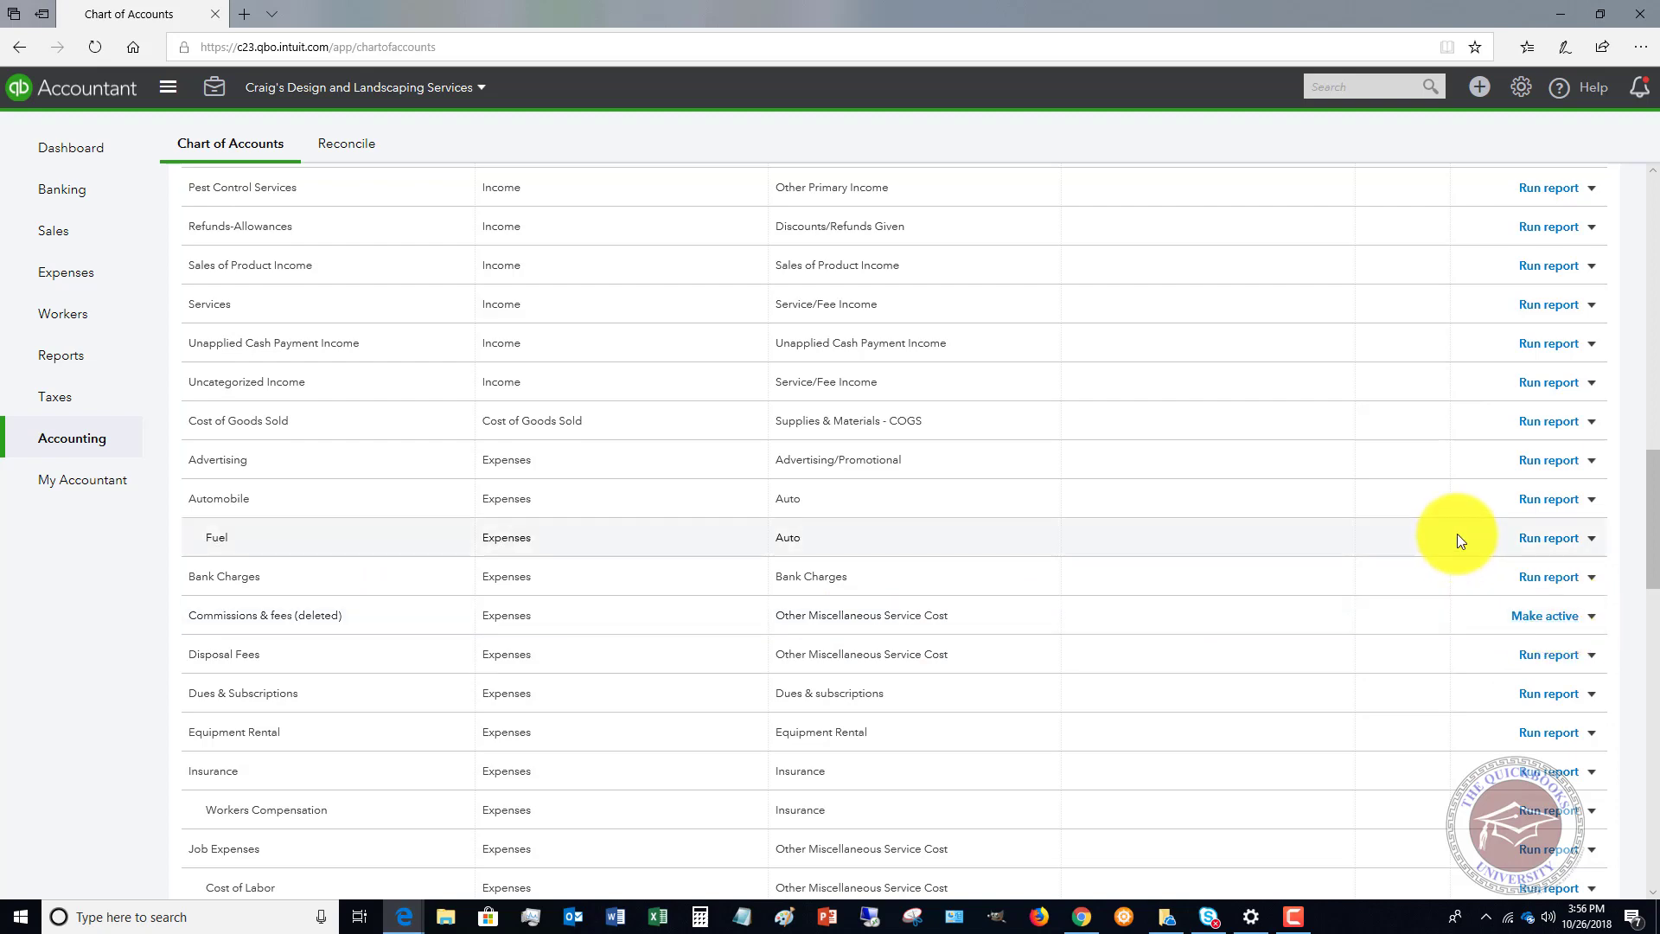
pyautogui.scroll(10, 1456, 538)
pyautogui.scroll(-10, 1457, 536)
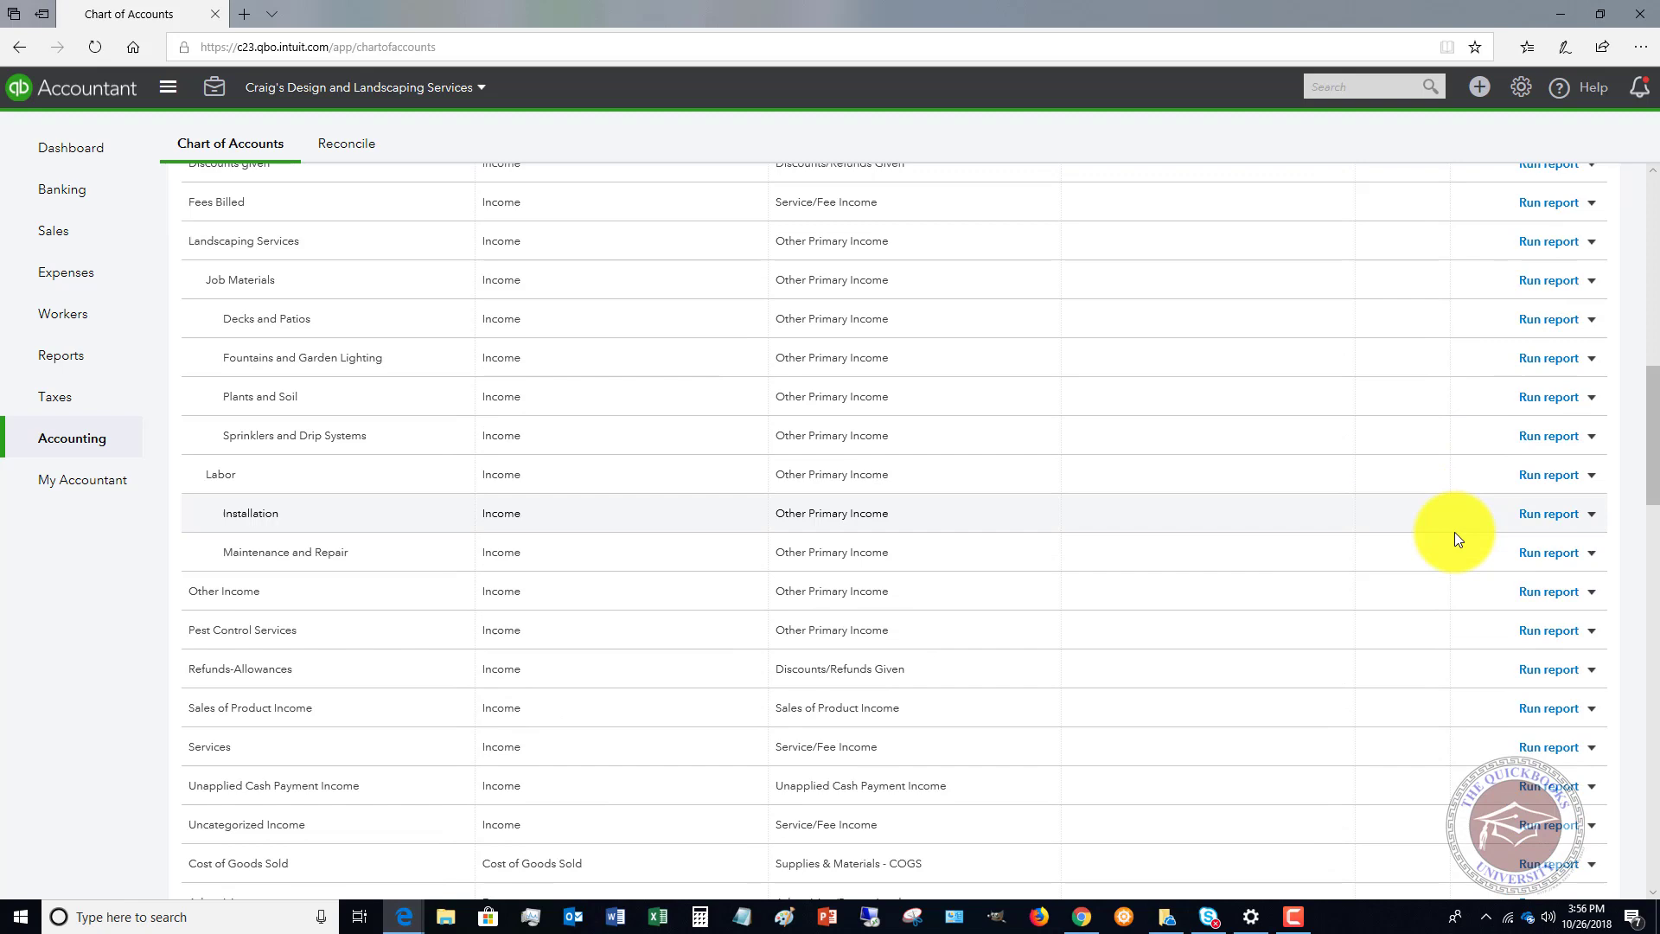
pyautogui.scroll(-5, 1453, 537)
pyautogui.scroll(5, 1454, 536)
pyautogui.scroll(5, 1453, 537)
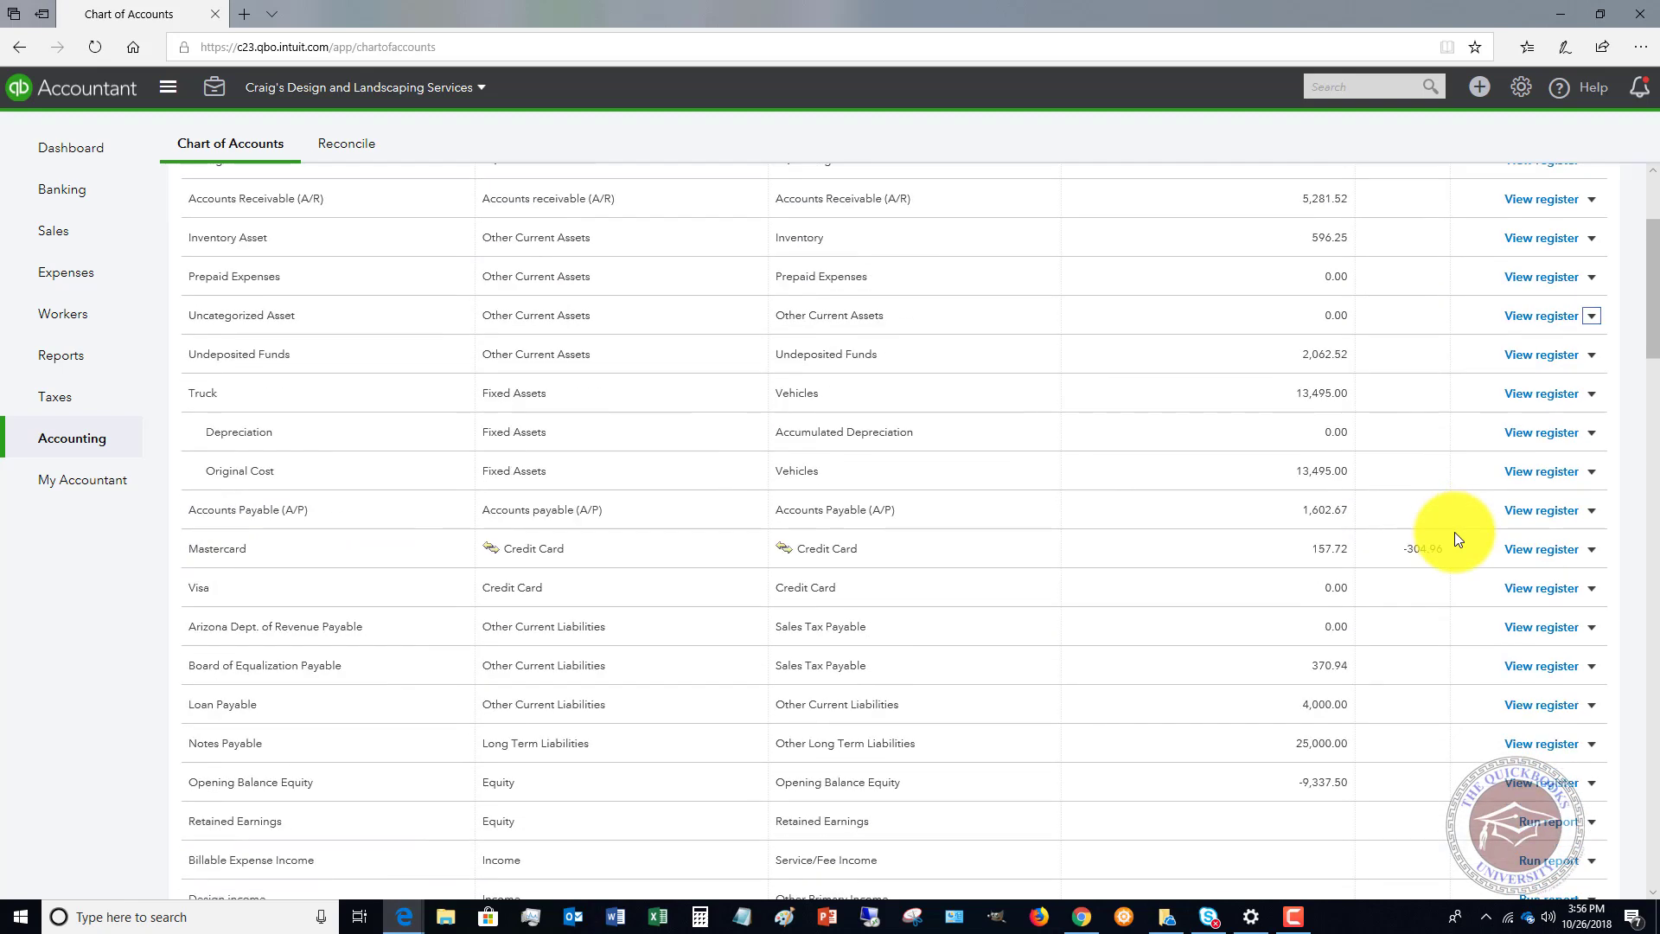
pyautogui.scroll(-2, 1454, 537)
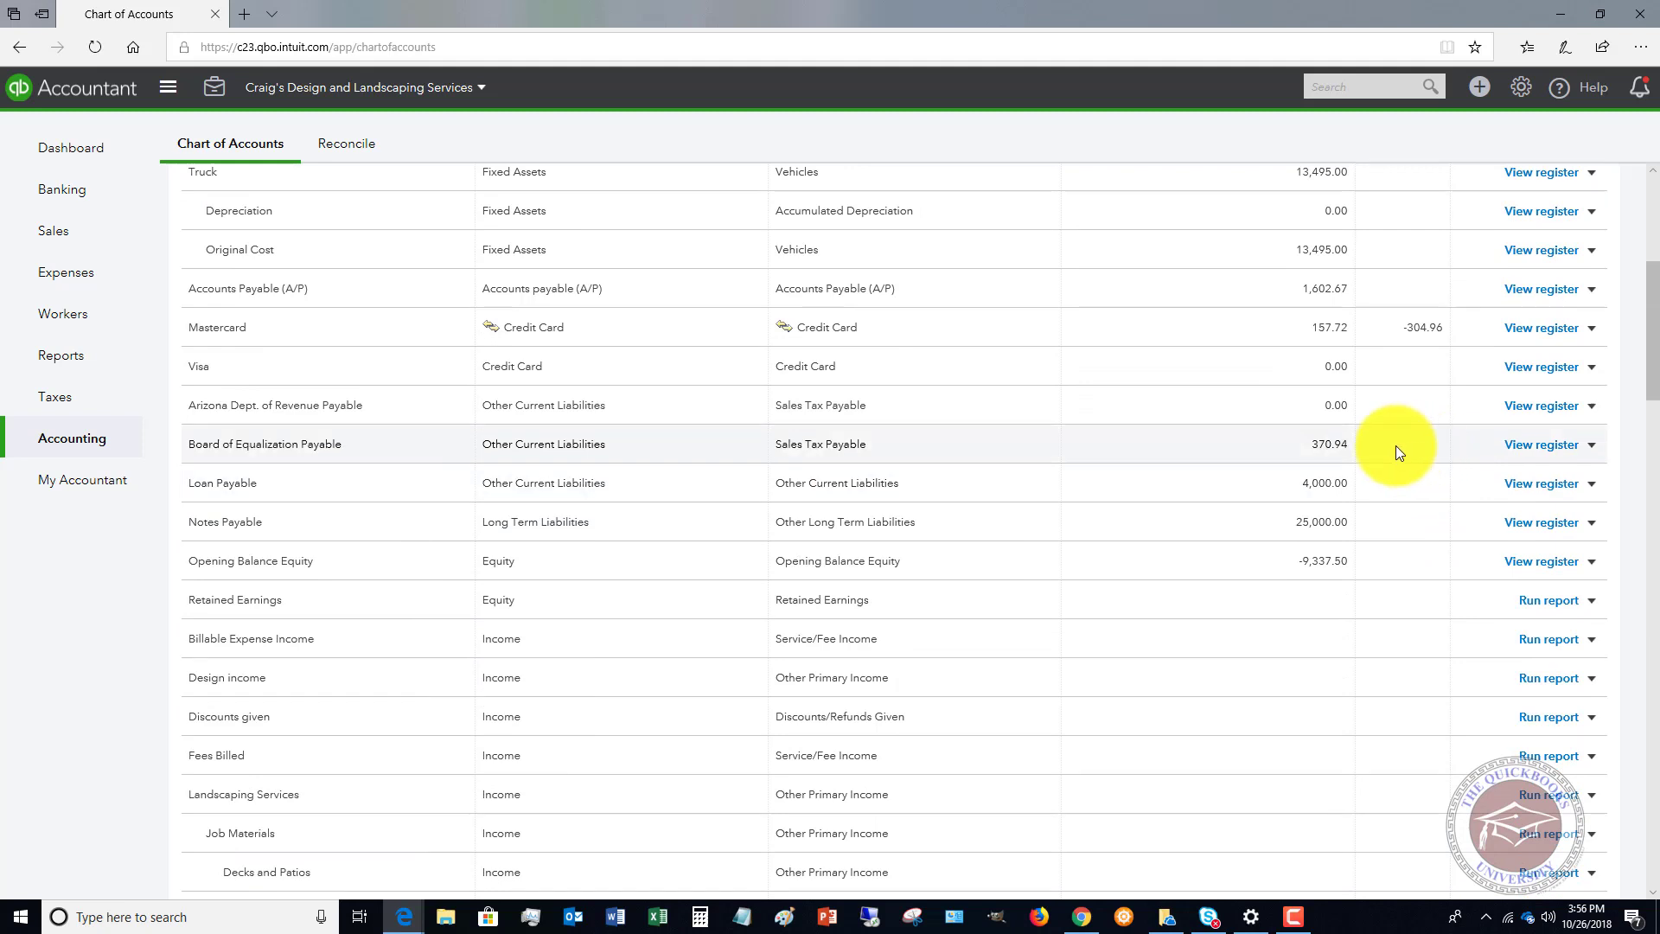
pyautogui.click(1592, 444)
pyautogui.click(1498, 499)
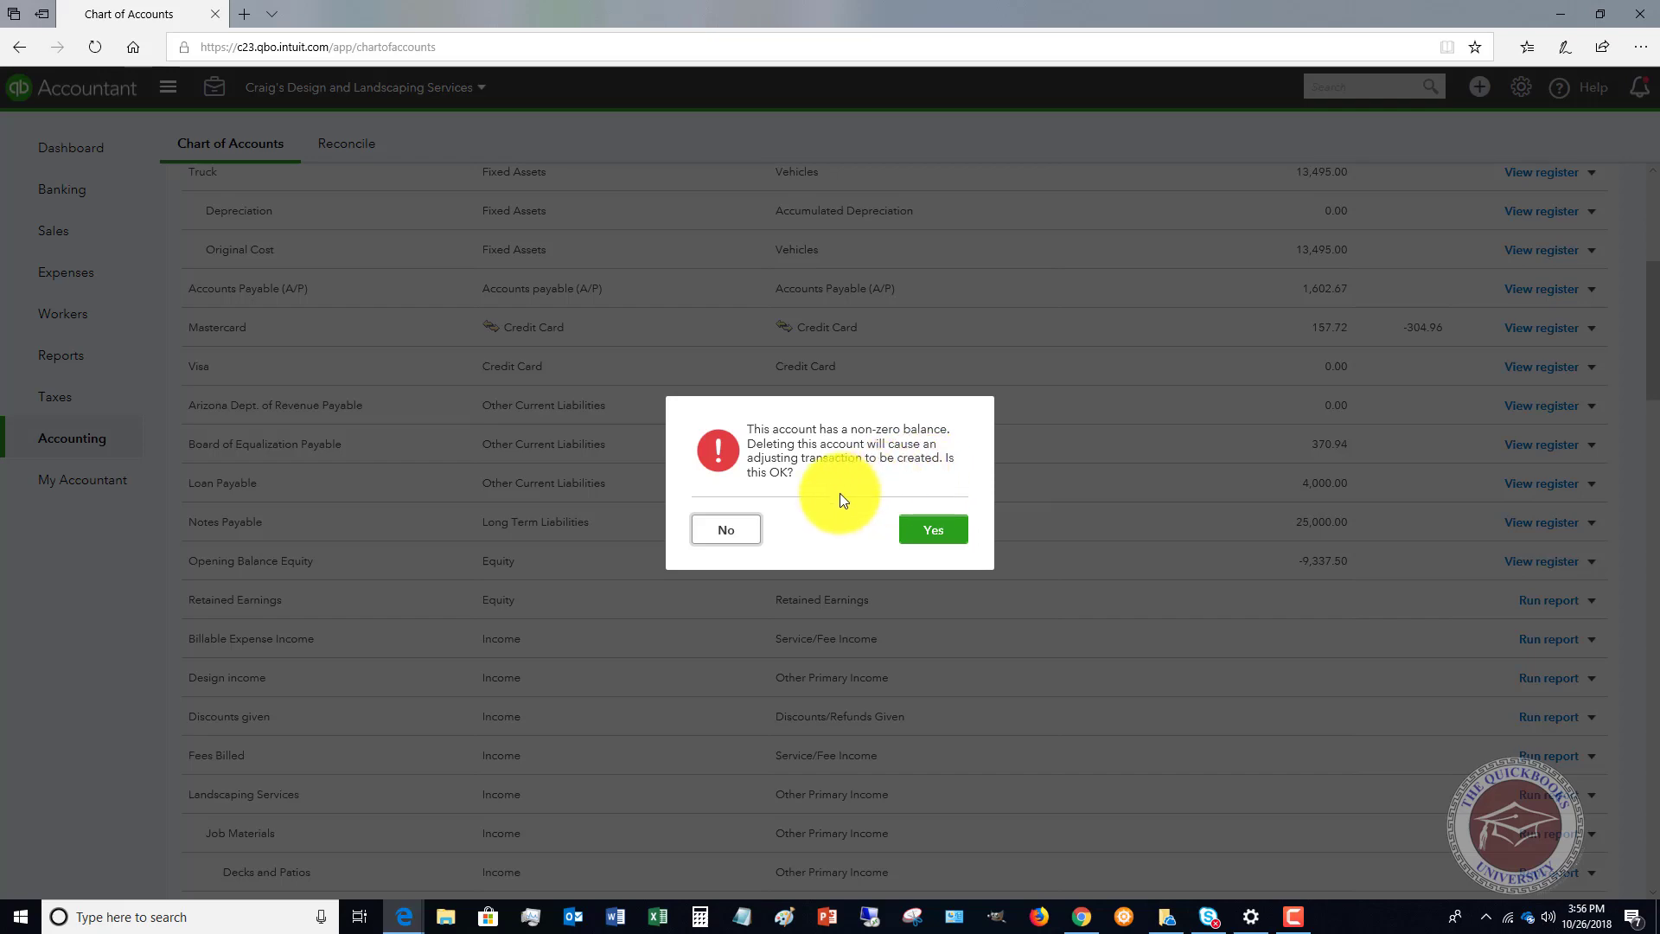
pyautogui.click(730, 532)
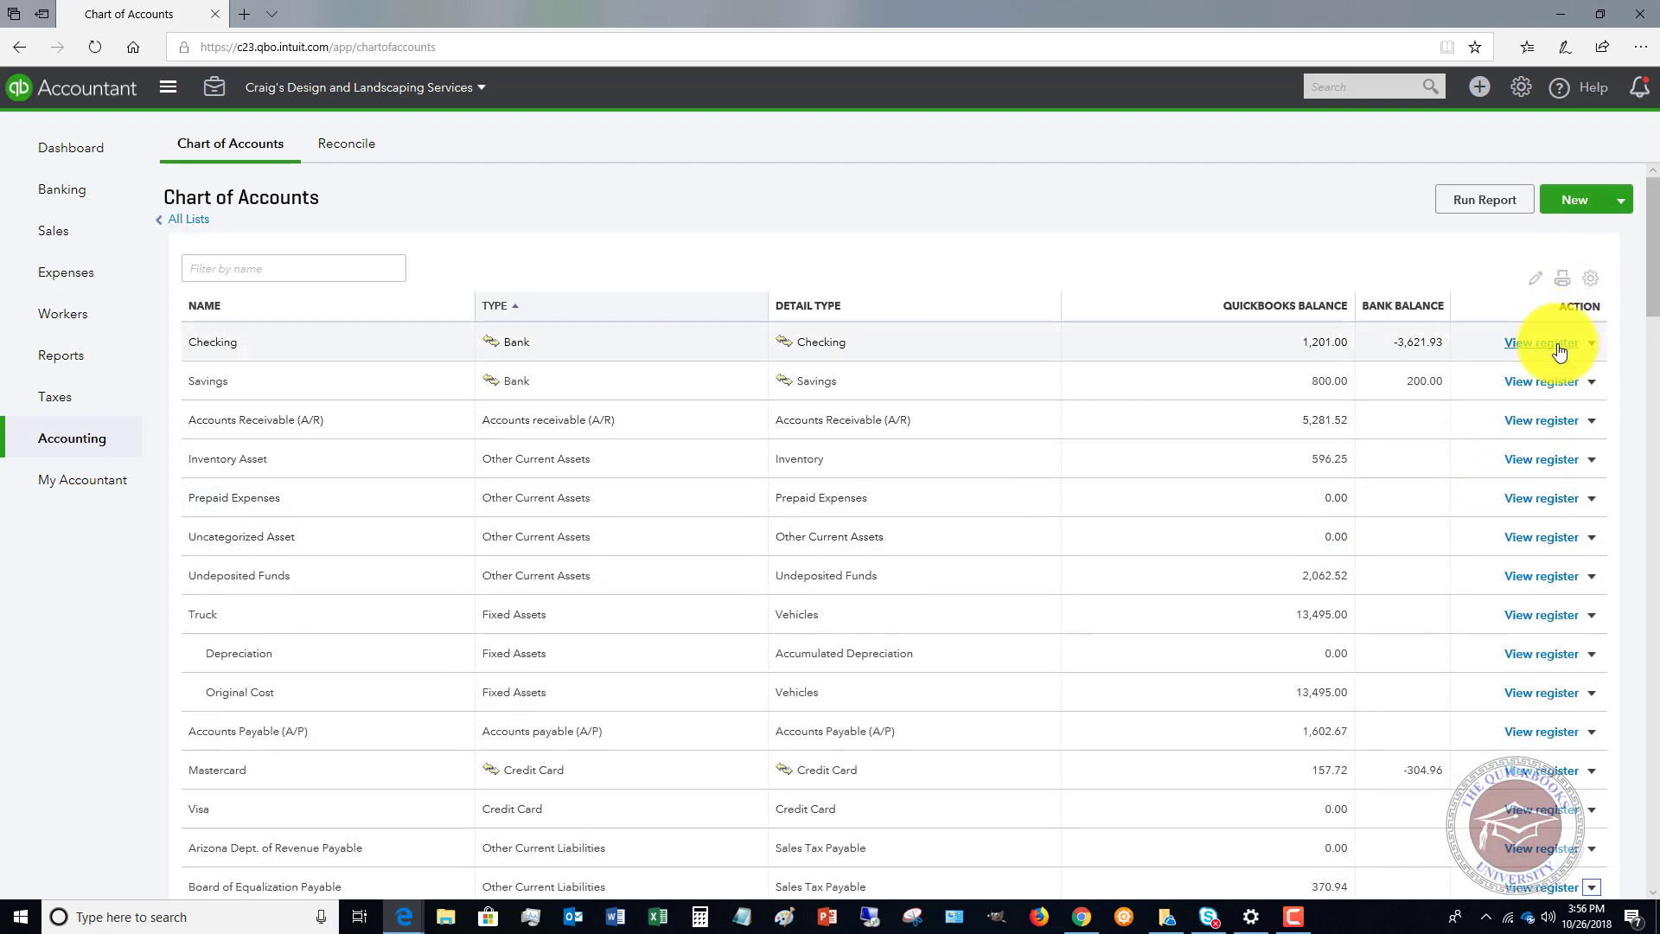
pyautogui.scroll(-3, 1556, 351)
pyautogui.scroll(-5, 1552, 351)
pyautogui.scroll(-3, 1445, 435)
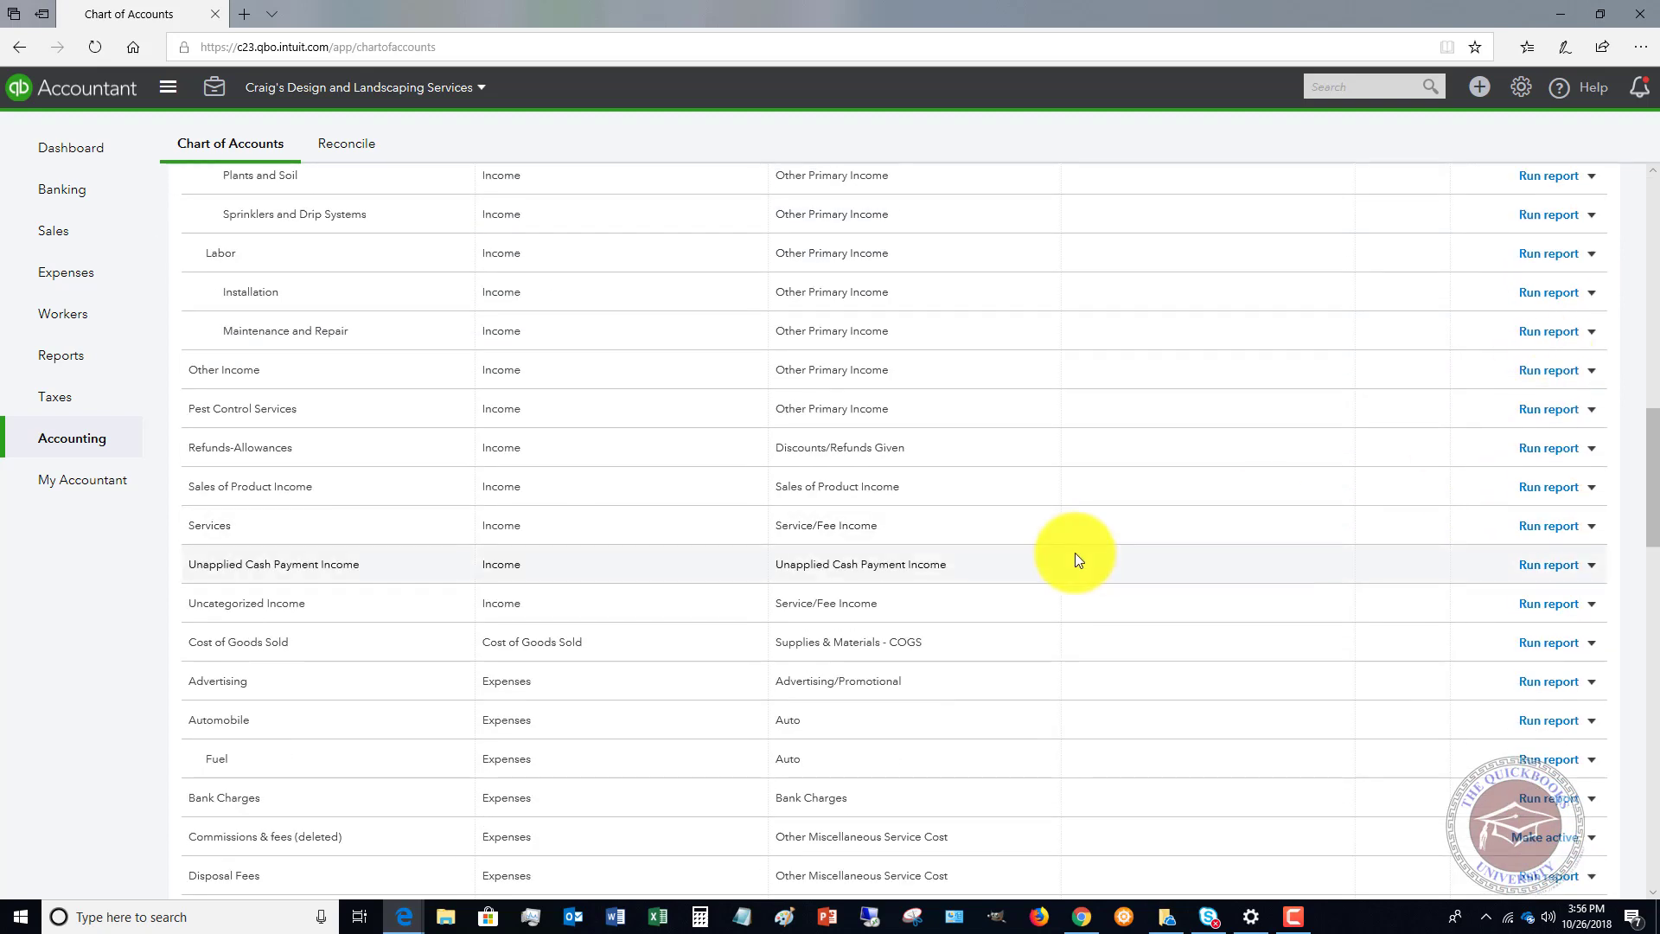
pyautogui.scroll(-3, 1075, 552)
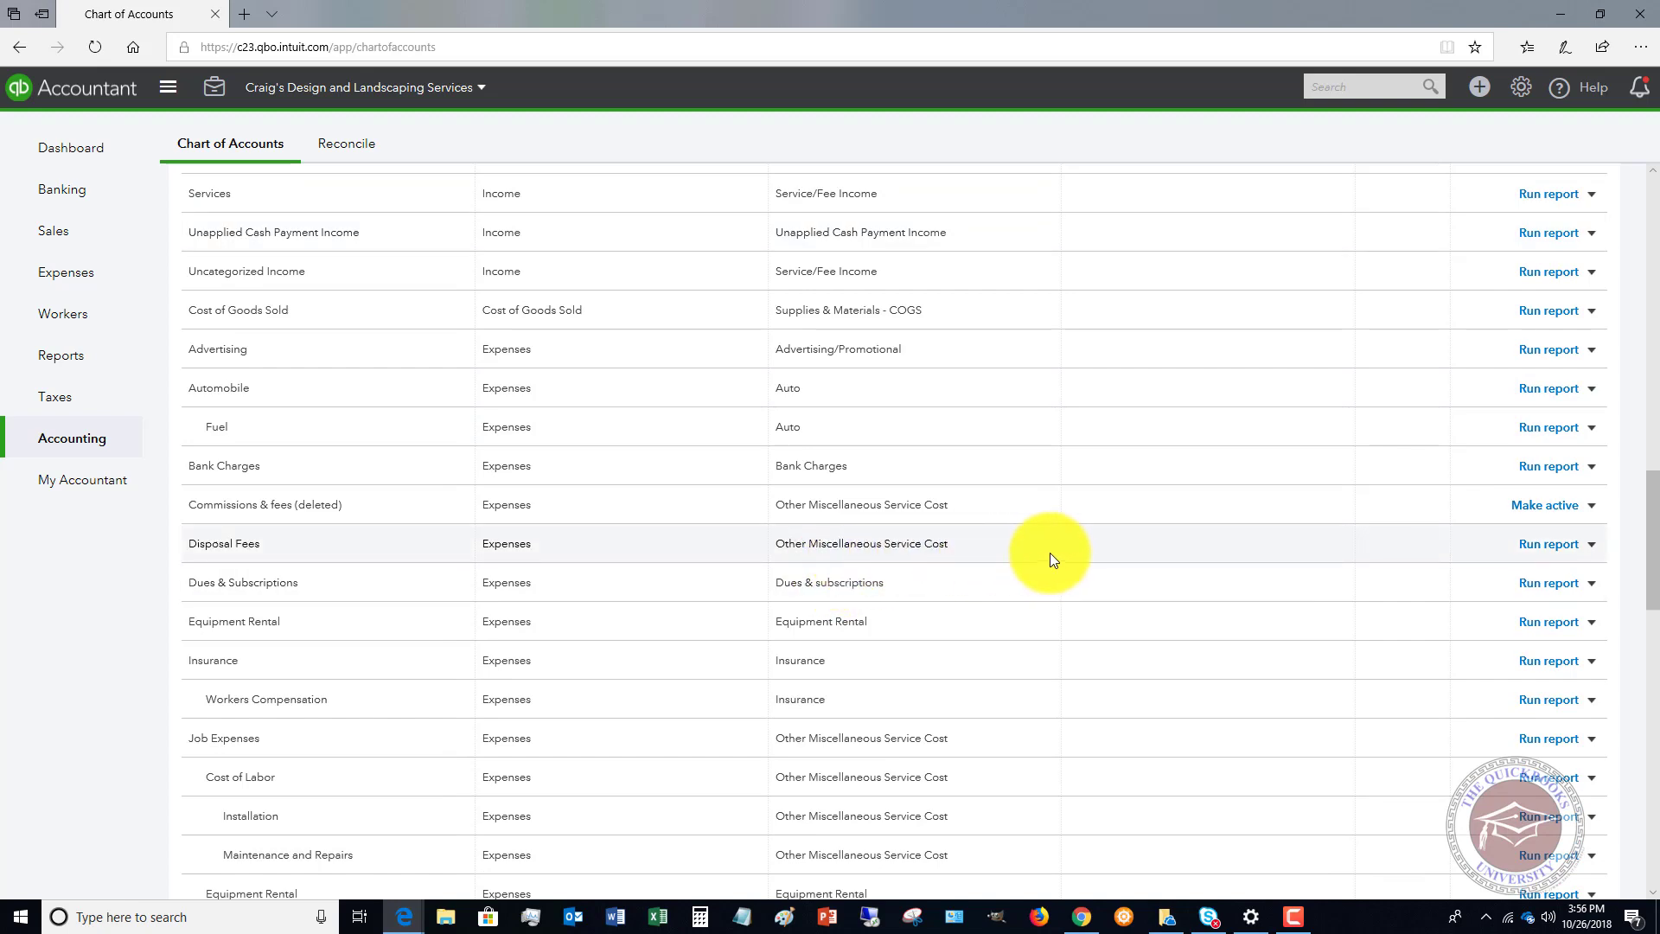
# Delete the Disposal Fees expense account and confirm, making it inactive
pyautogui.click(1591, 544)
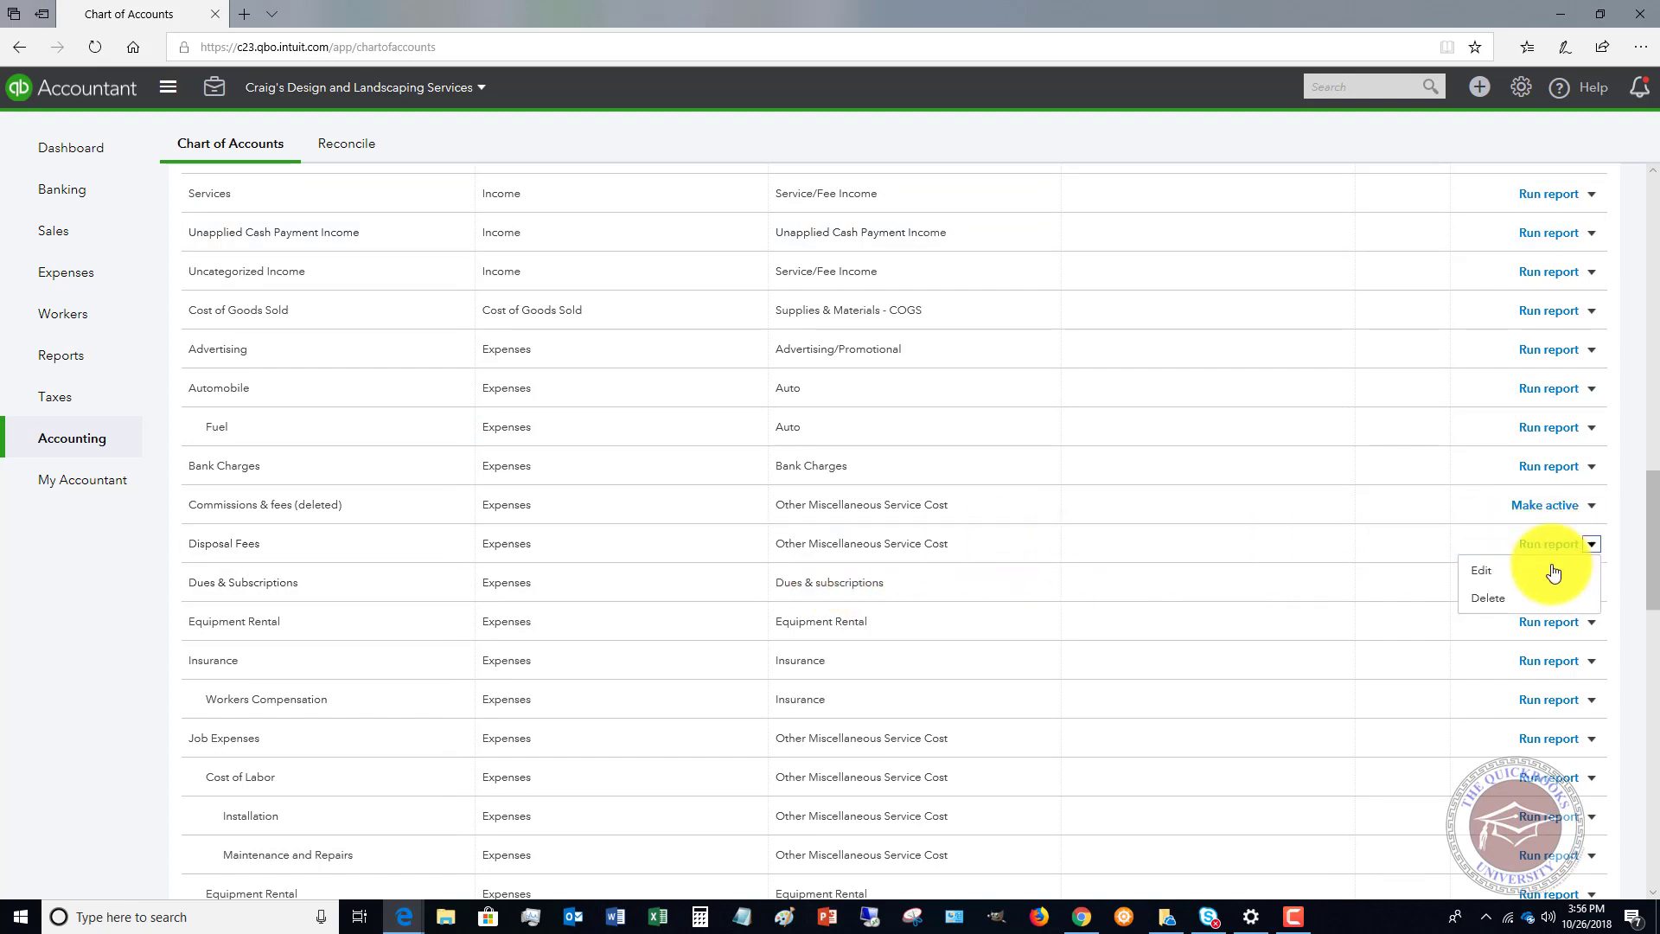
pyautogui.click(1508, 600)
pyautogui.click(954, 534)
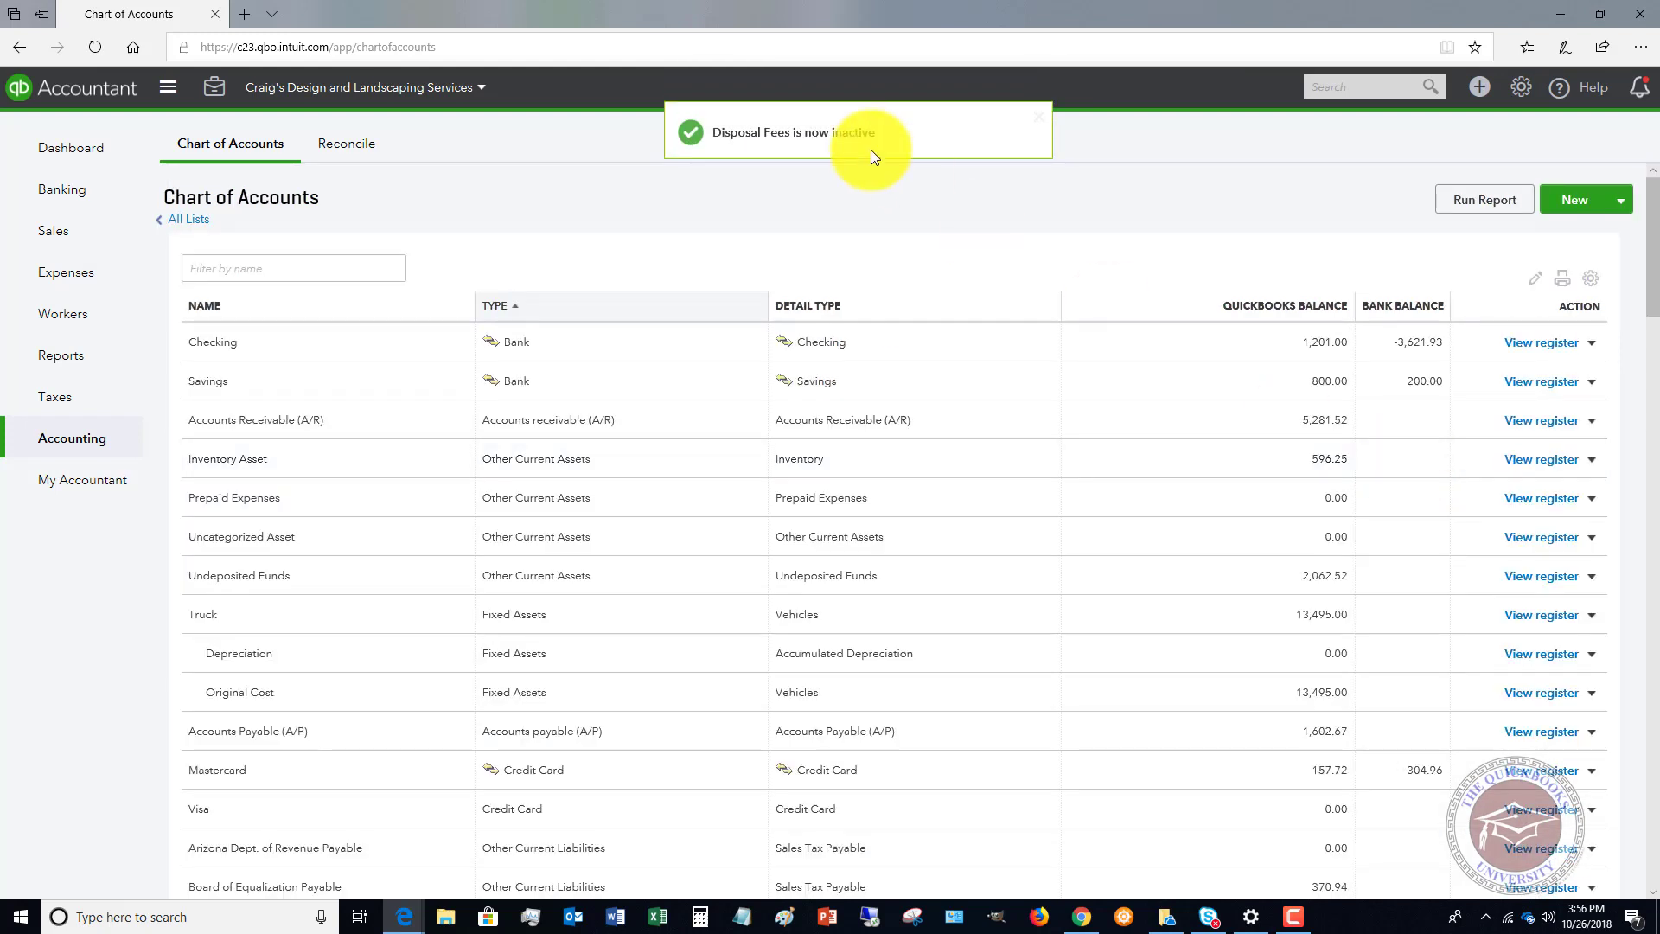
pyautogui.click(1591, 281)
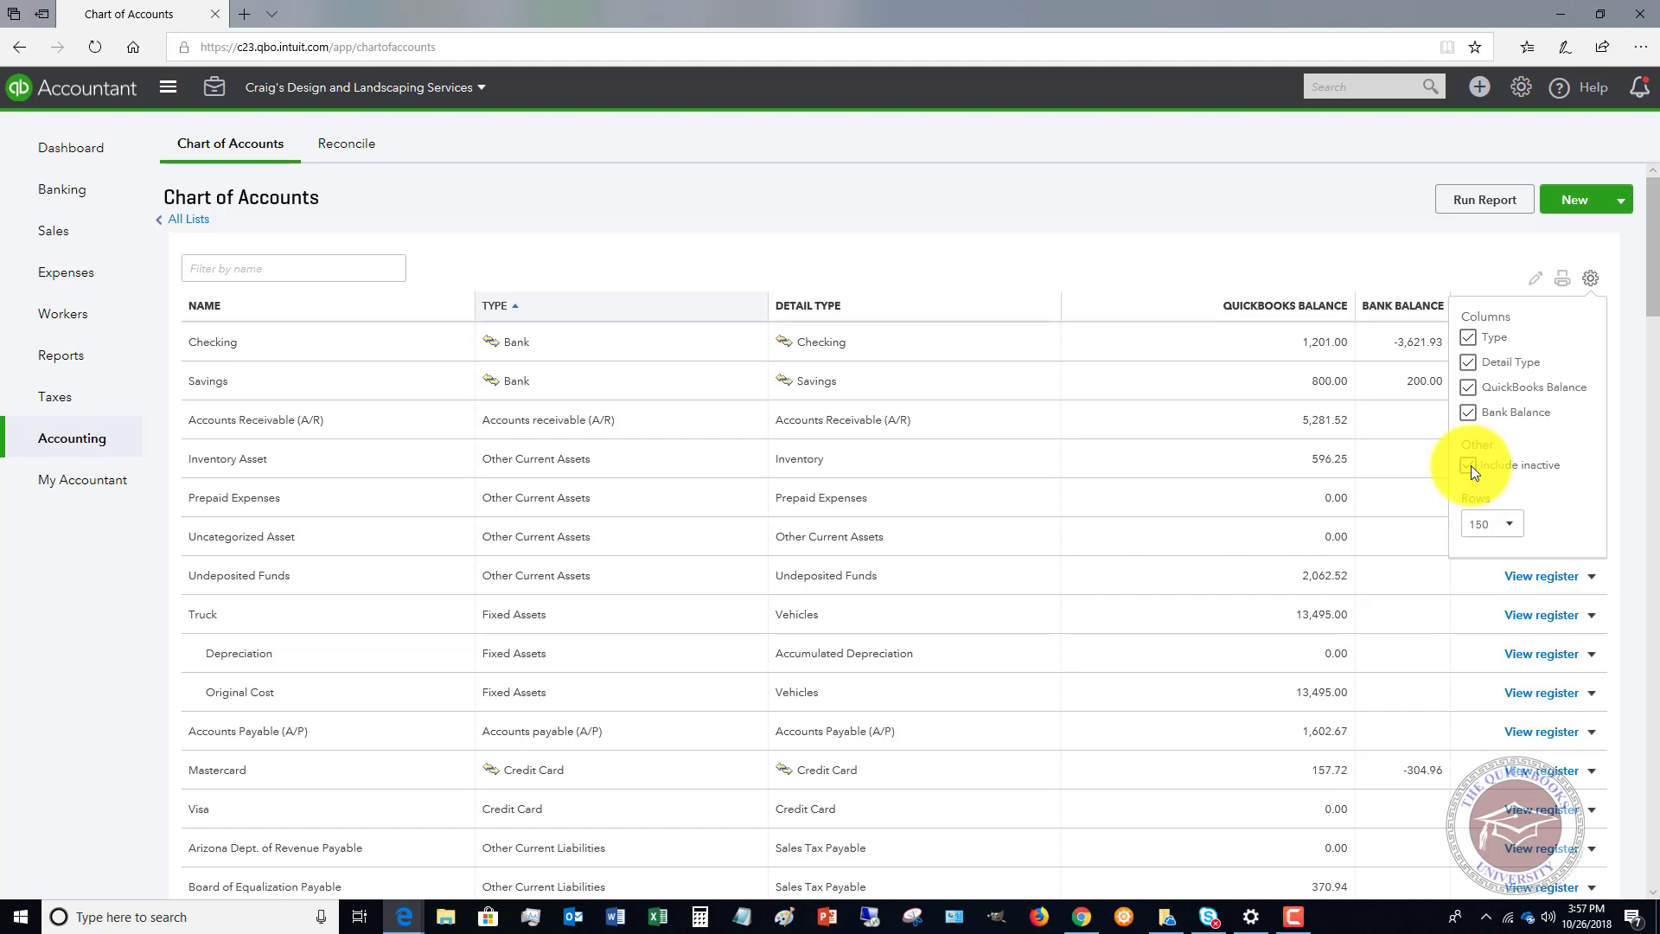
pyautogui.click(906, 220)
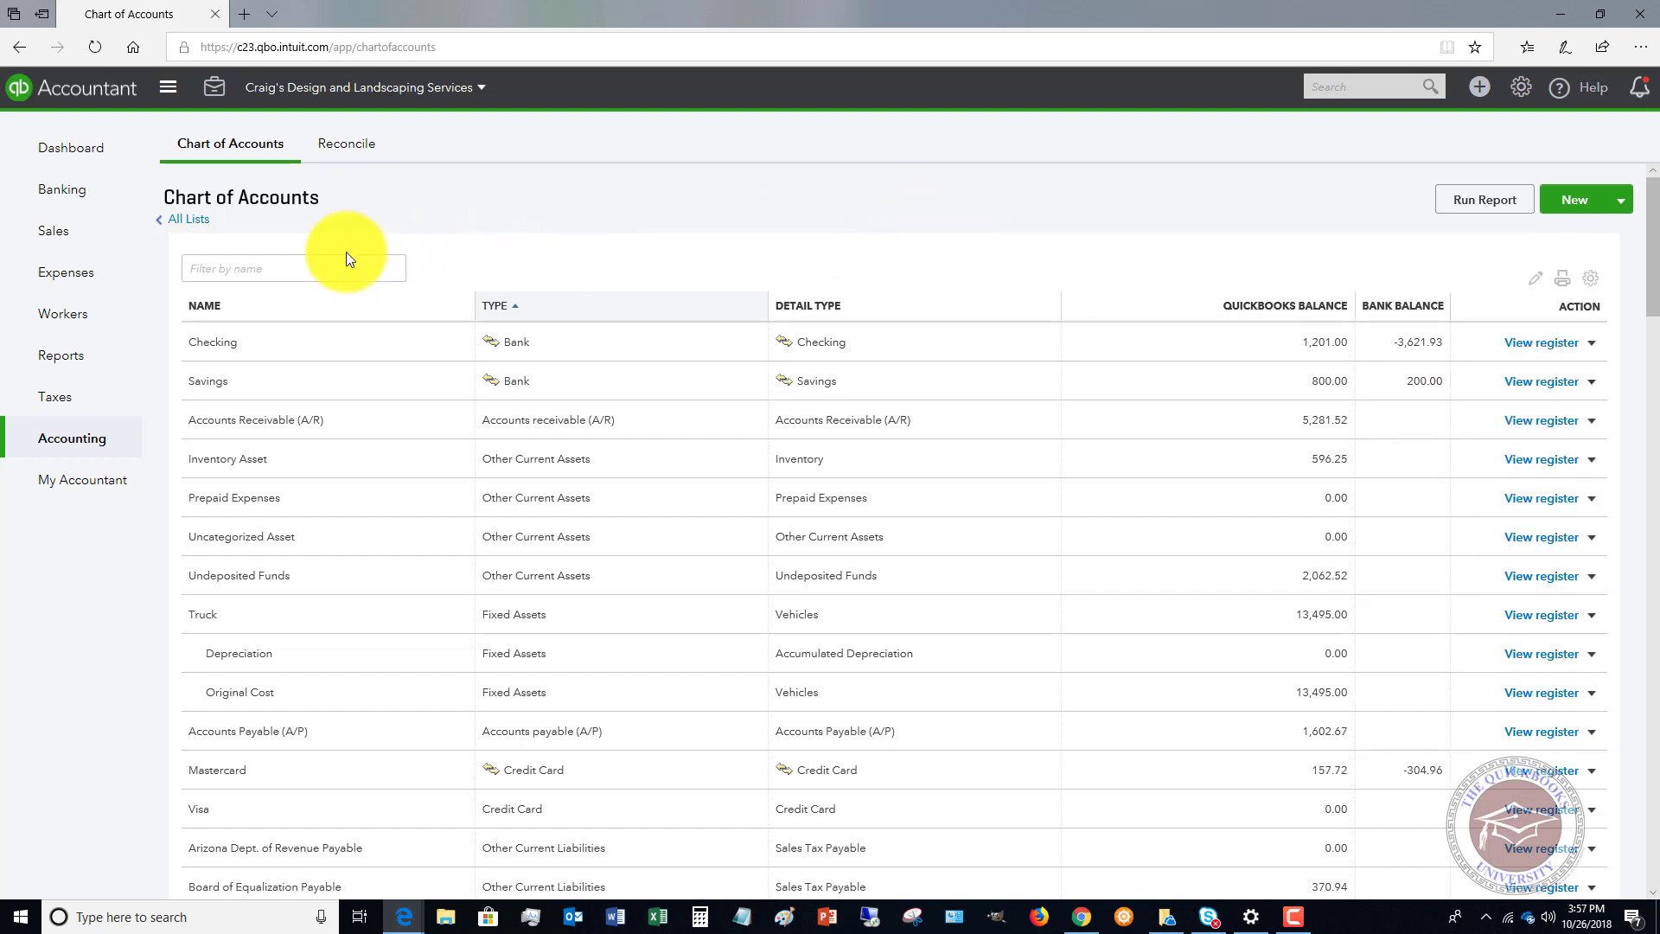
# View the Profit and Loss report for 01/01/2018 to 10/26/2018 from Reports favorites
pyautogui.click(61, 354)
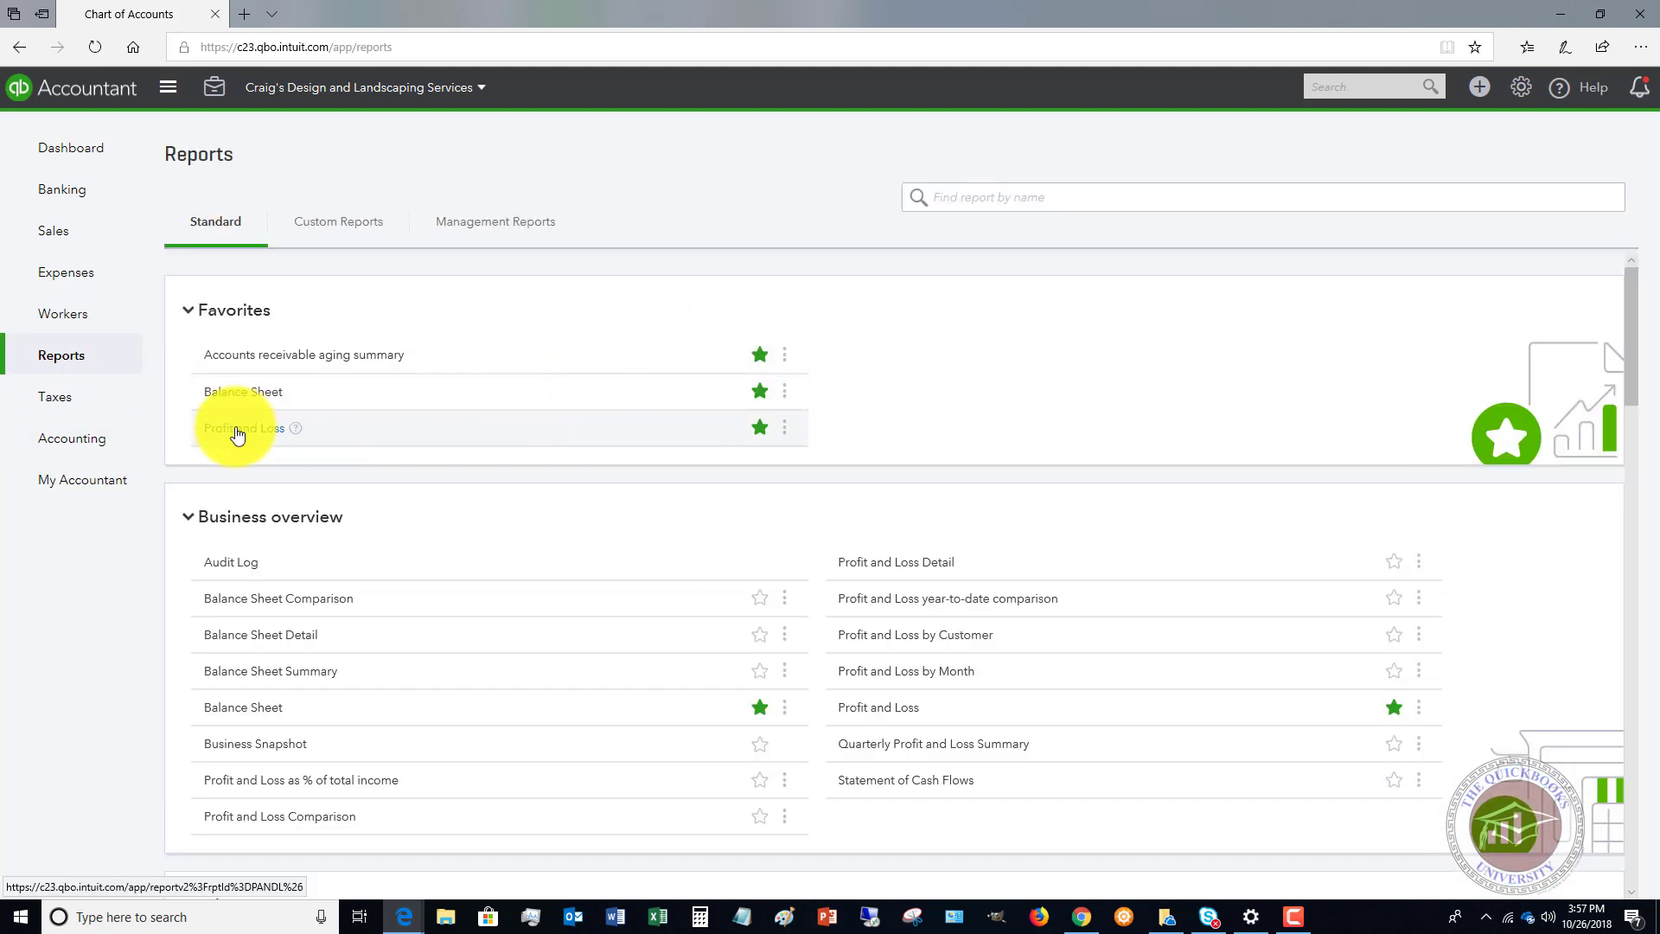
pyautogui.click(237, 435)
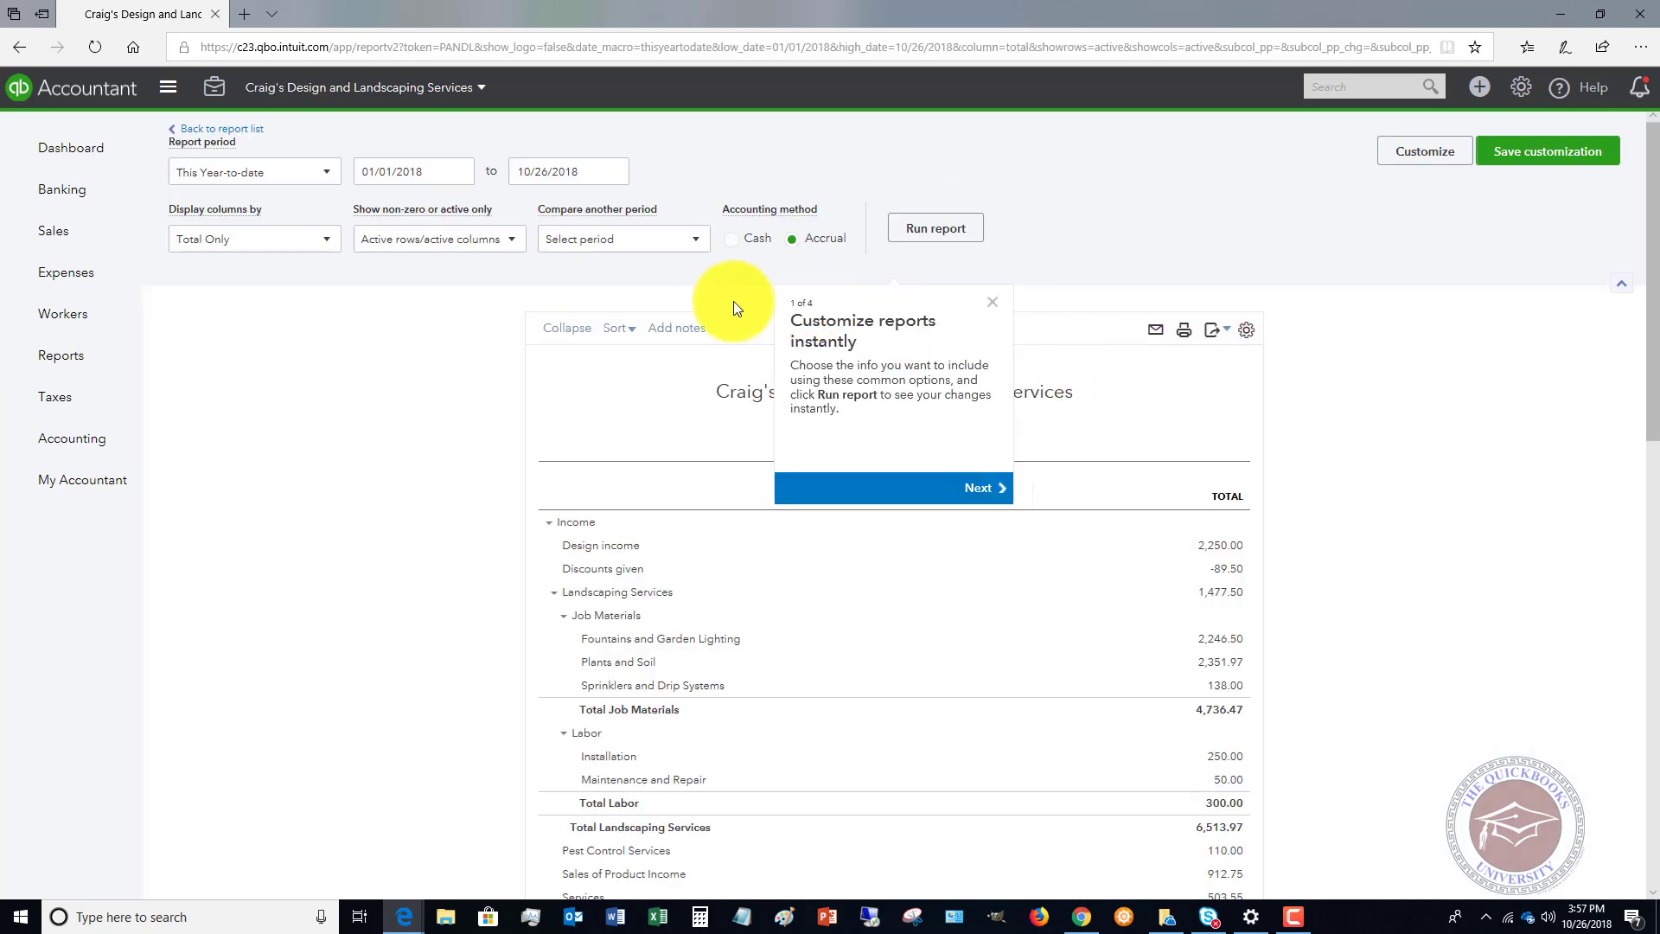
pyautogui.scroll(-4, 1110, 350)
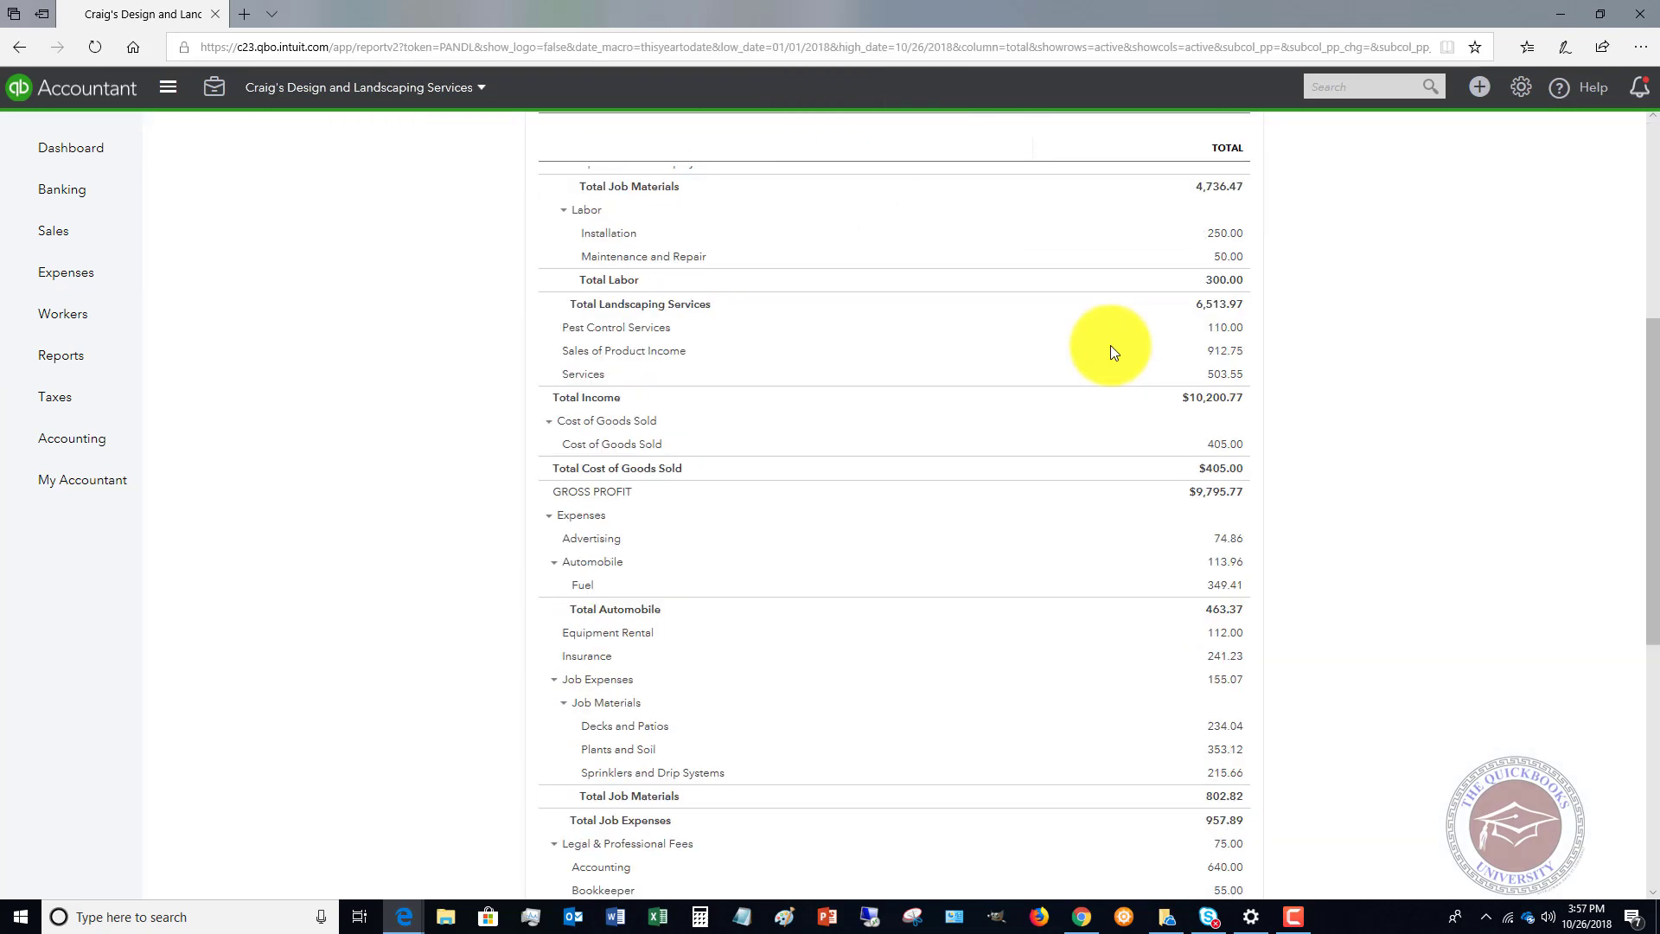
pyautogui.scroll(-1, 1111, 350)
pyautogui.scroll(-2, 1111, 351)
pyautogui.scroll(-2, 1110, 351)
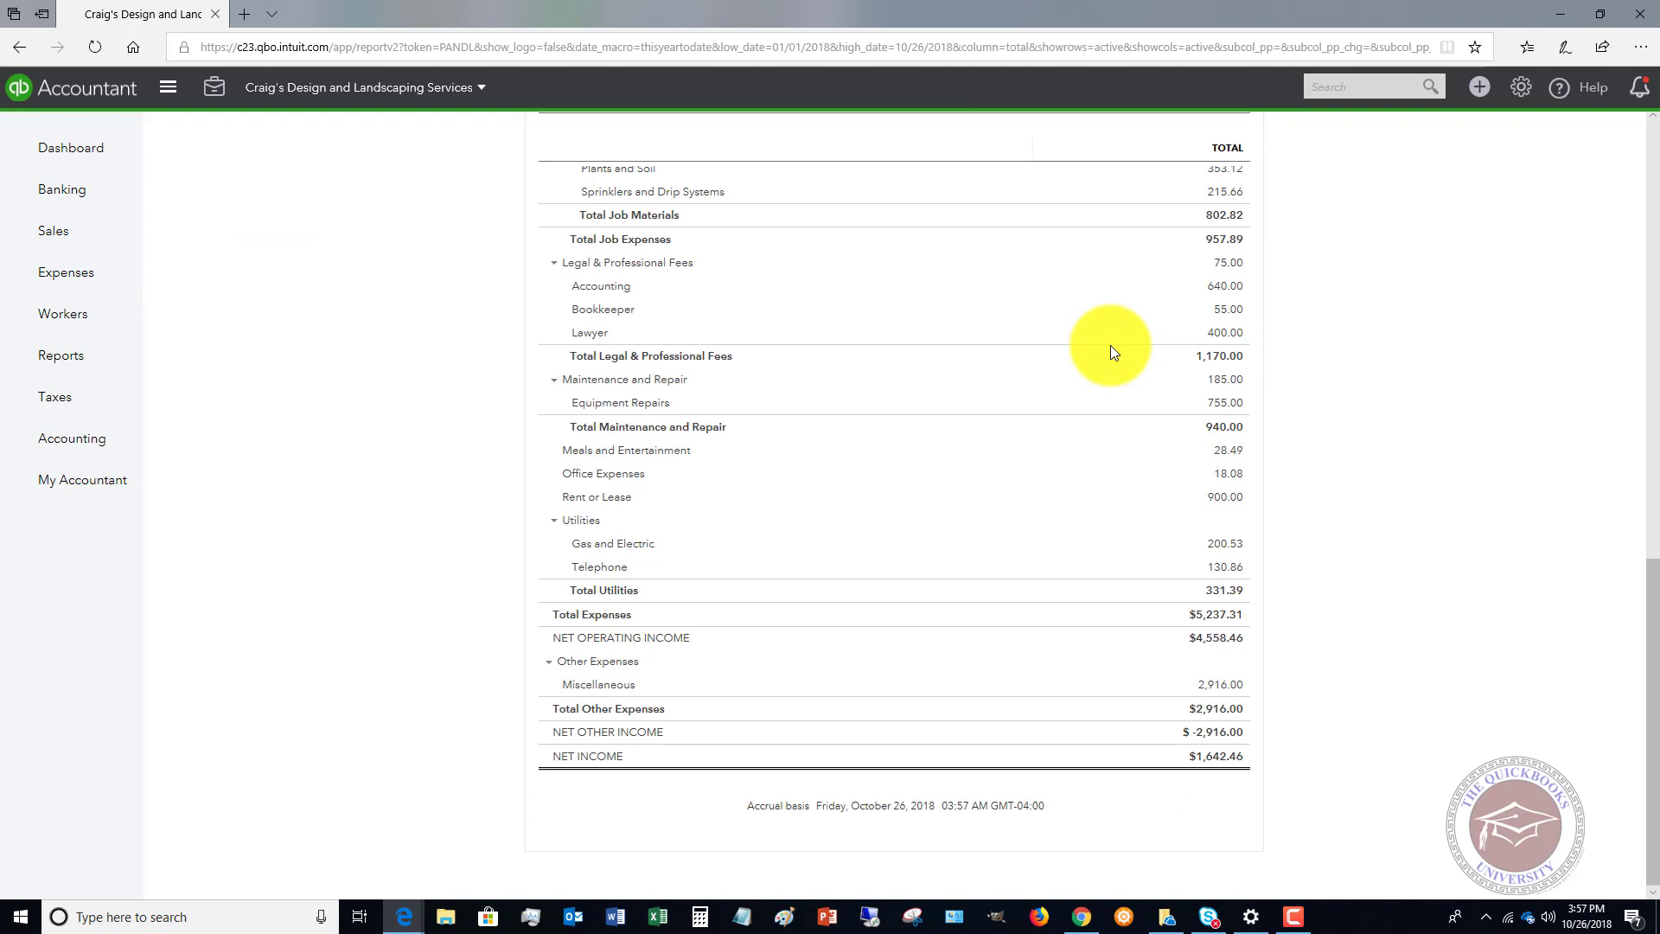
pyautogui.scroll(2, 1111, 352)
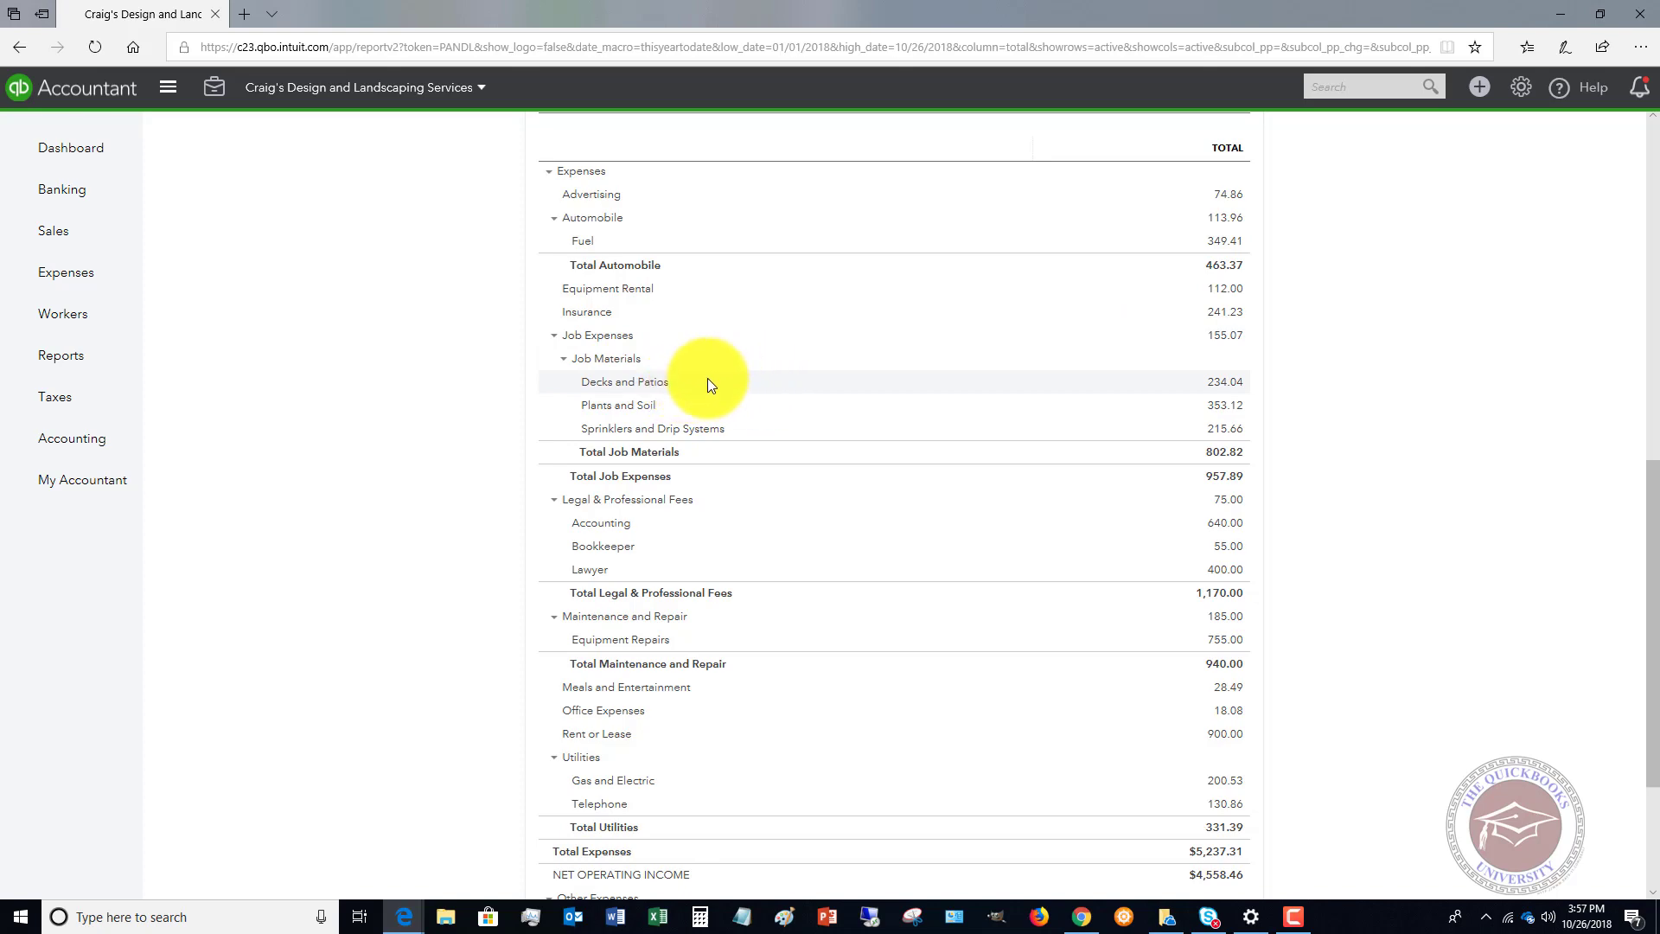
pyautogui.scroll(3, 943, 406)
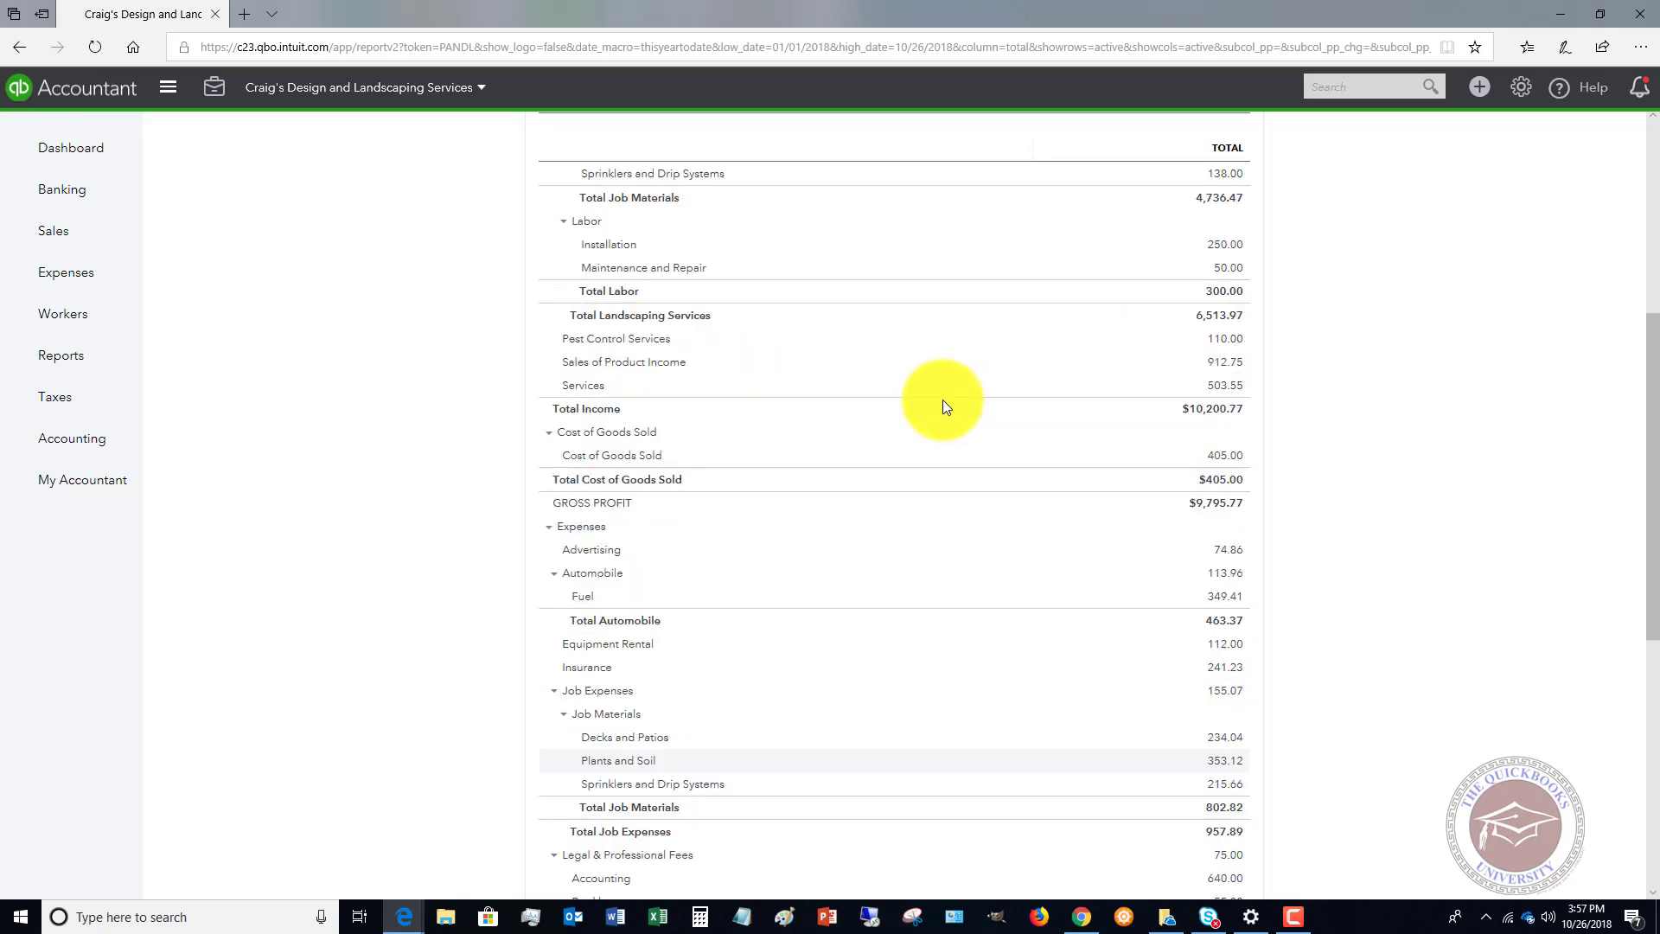
pyautogui.scroll(3, 943, 400)
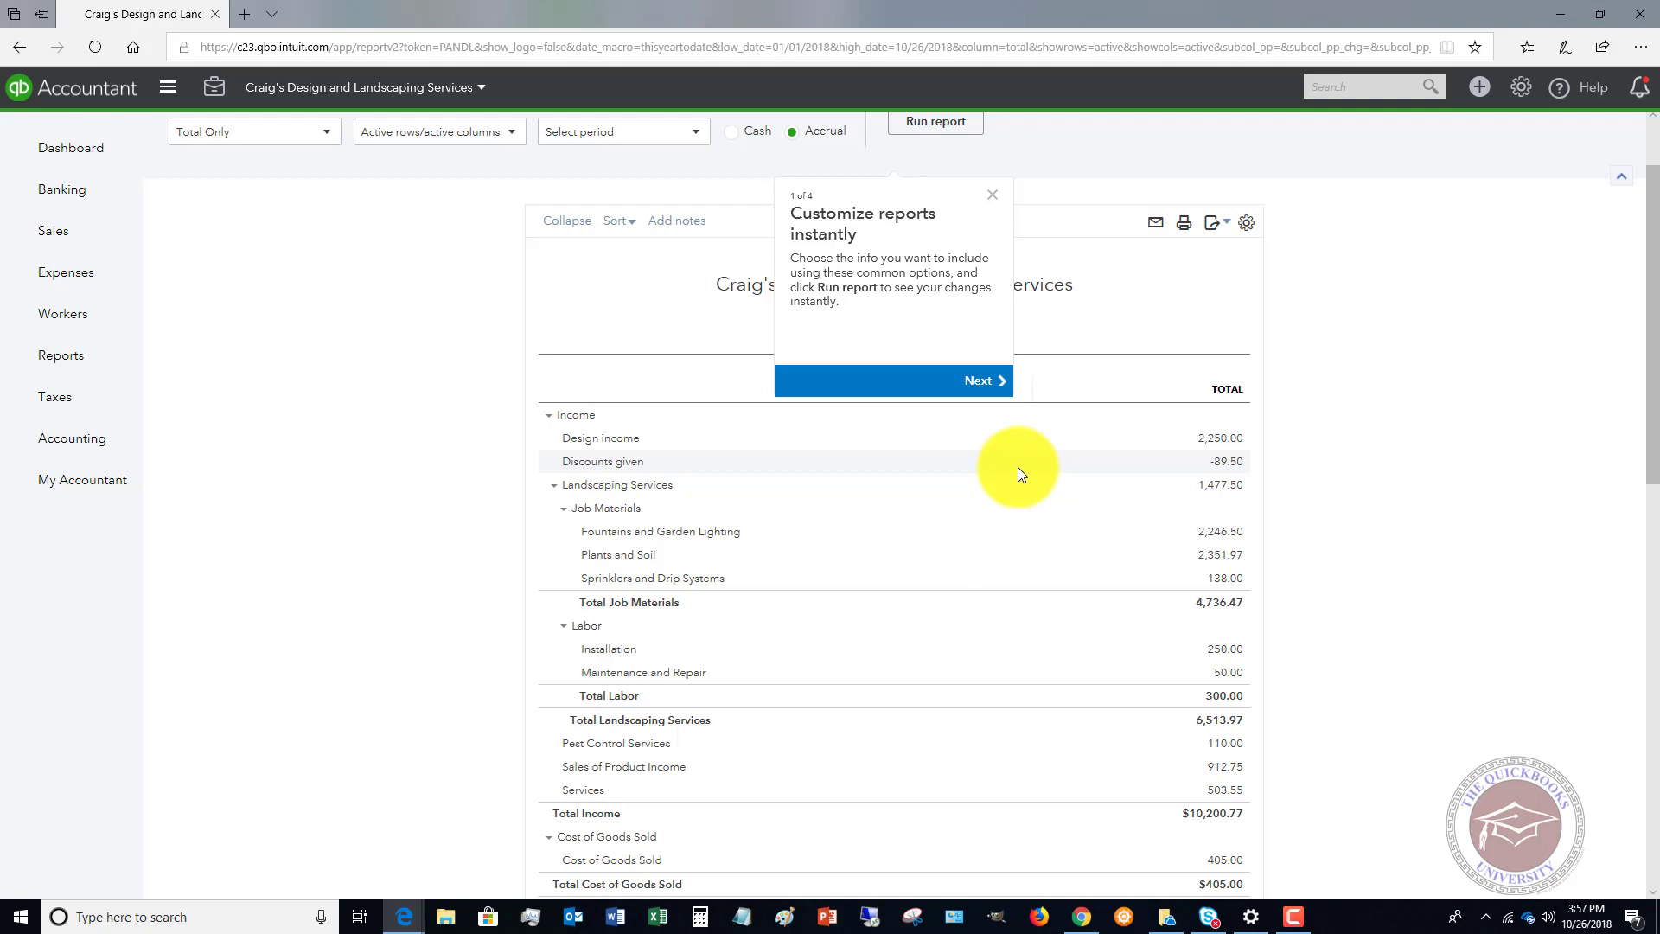
pyautogui.scroll(1, 1024, 508)
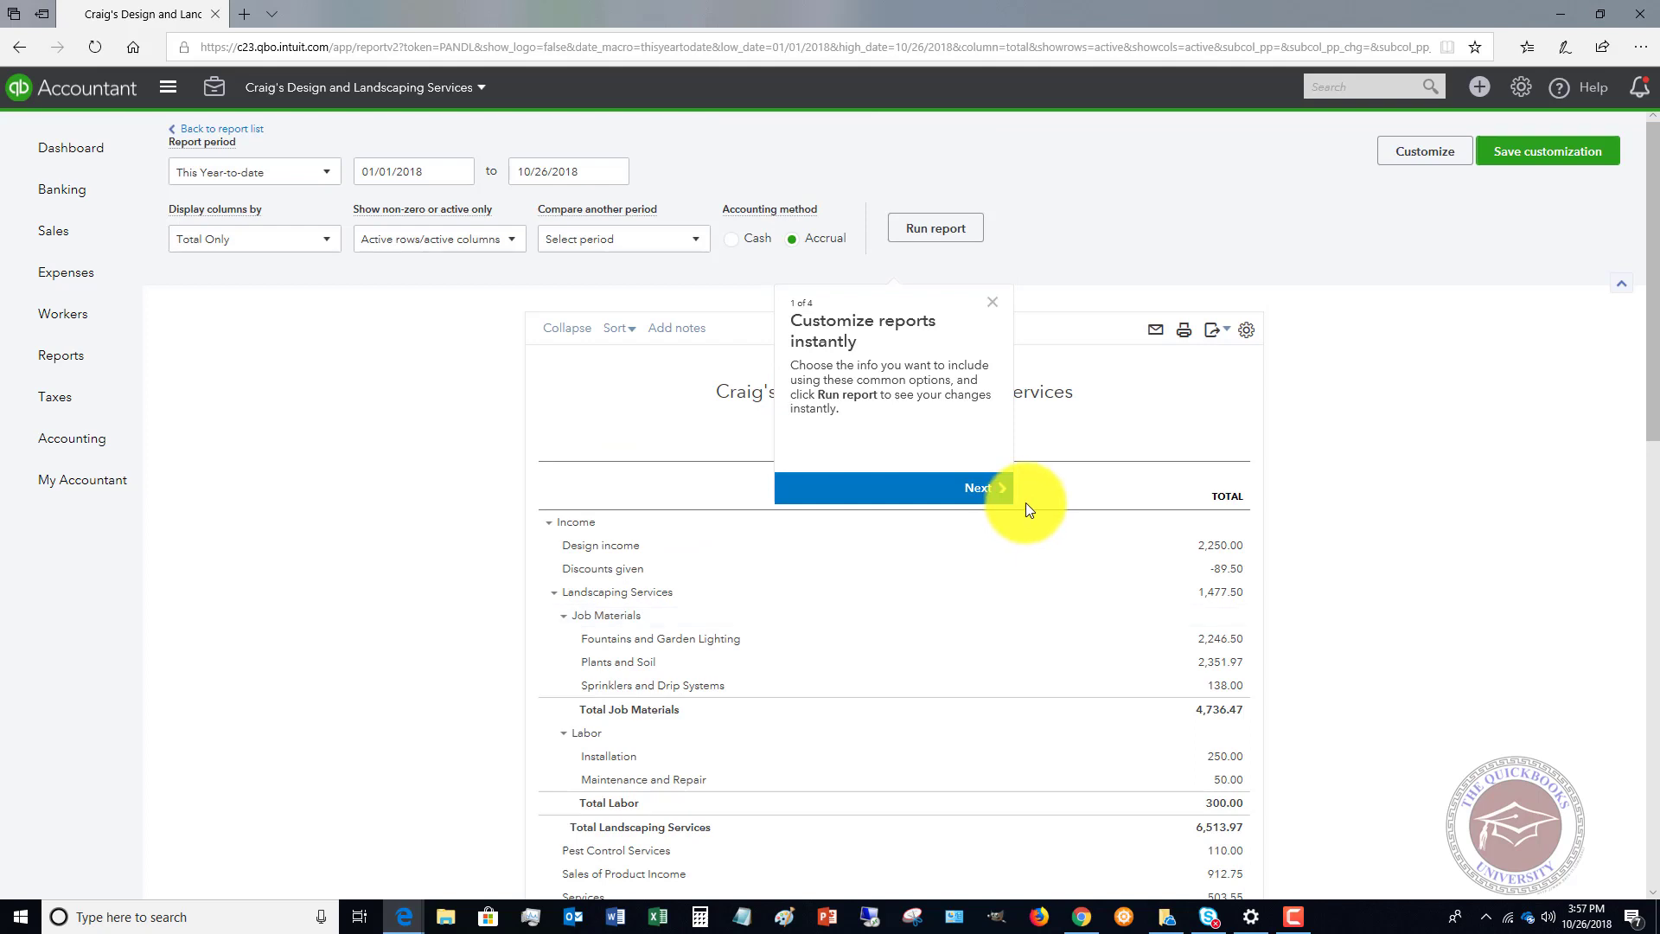